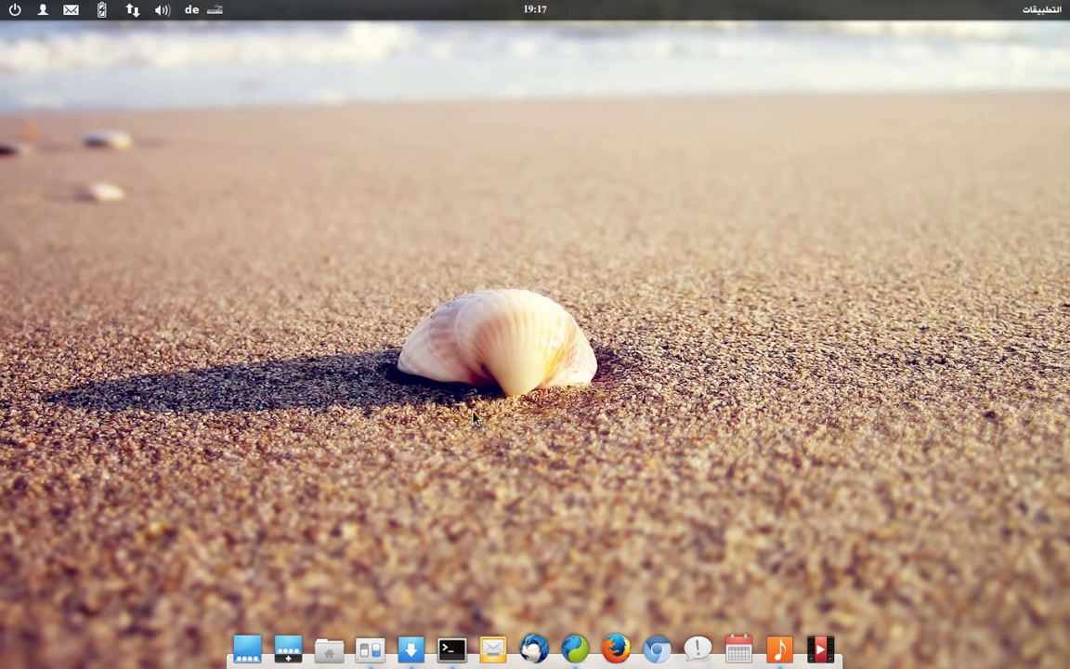
# Step: Review the elementary OS version and hardware details in System Settings, reposition the window and minimize it
pyautogui.click(370, 649)
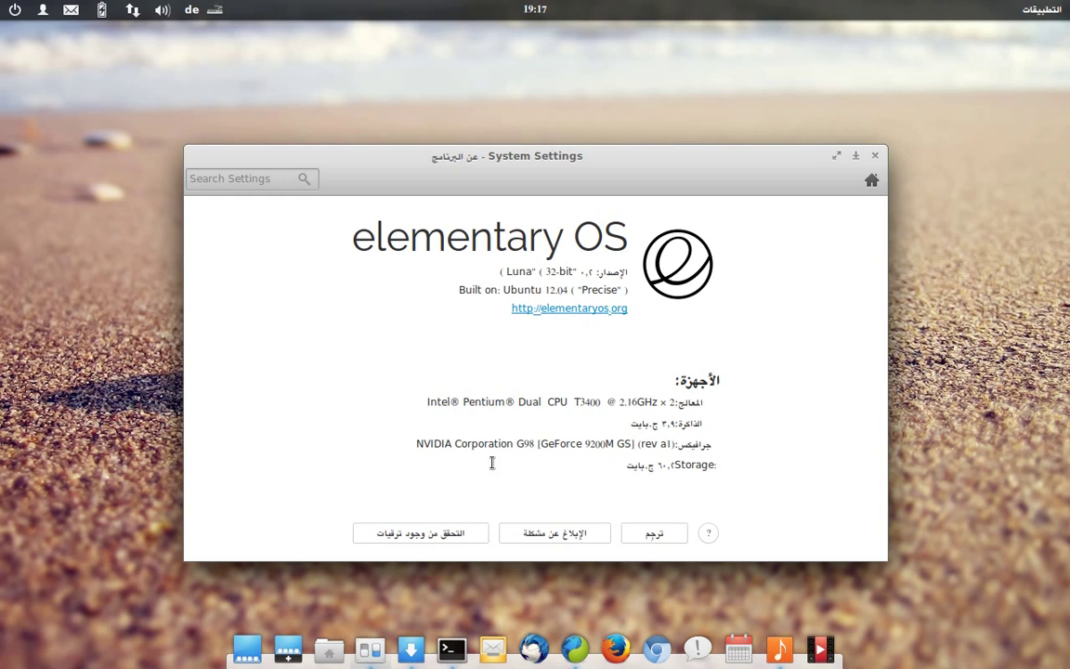
pyautogui.moveTo(549, 289); pyautogui.dragTo(554, 289)
pyautogui.moveTo(754, 168); pyautogui.dragTo(752, 153)
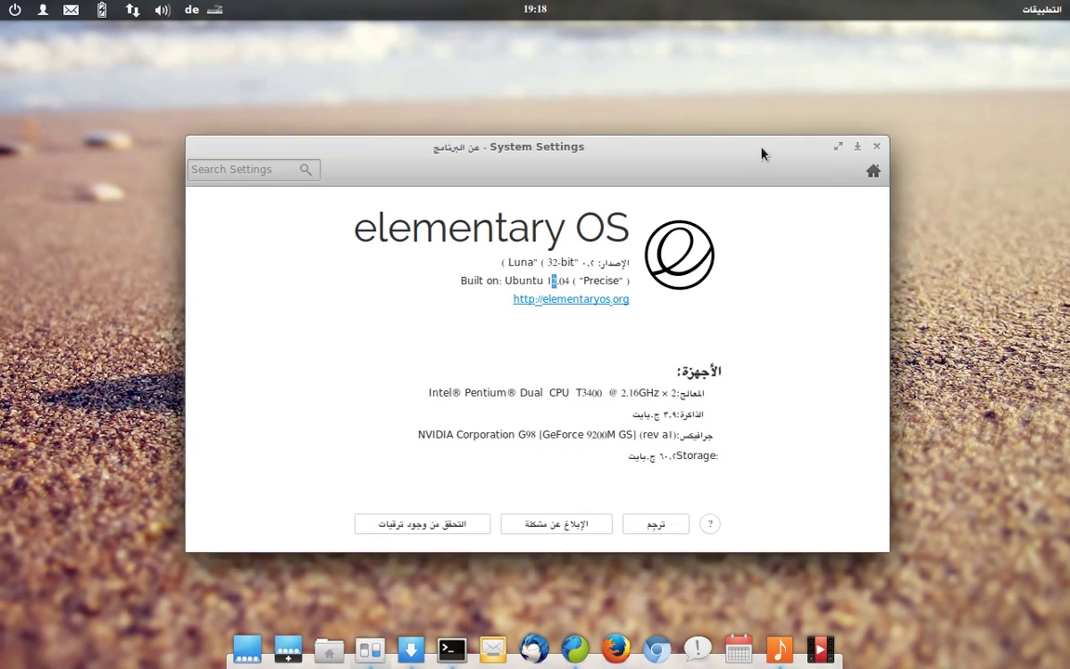
pyautogui.click(856, 147)
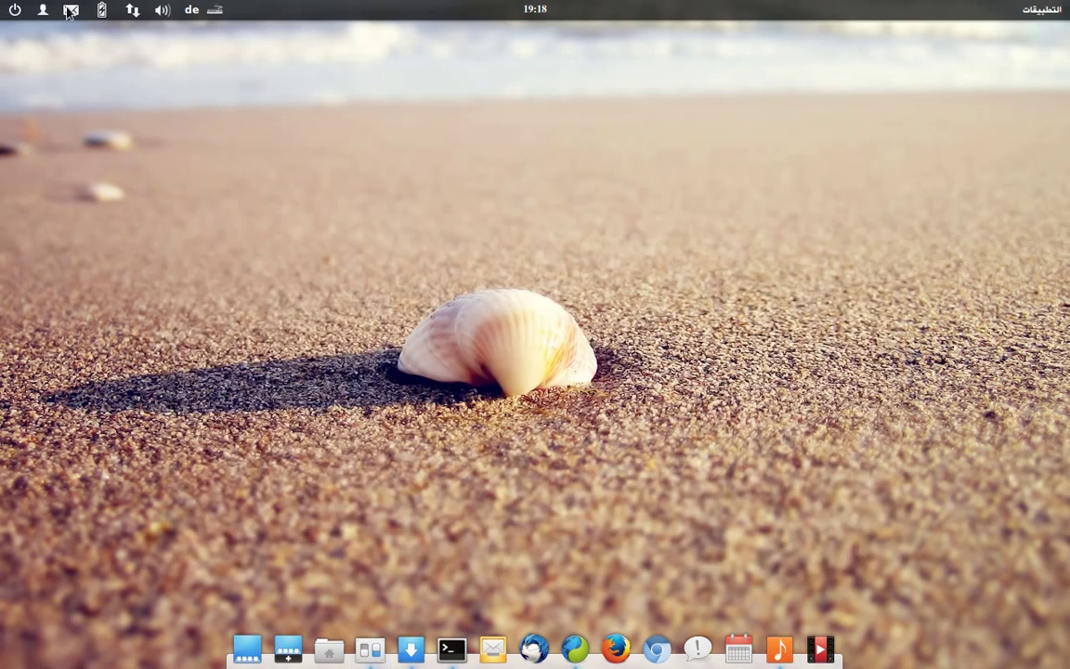
# Step: Tour the desktop's top bar by viewing the applications menu, calendar, and the sound, messaging, user and session indicator menus
pyautogui.click(1058, 12)
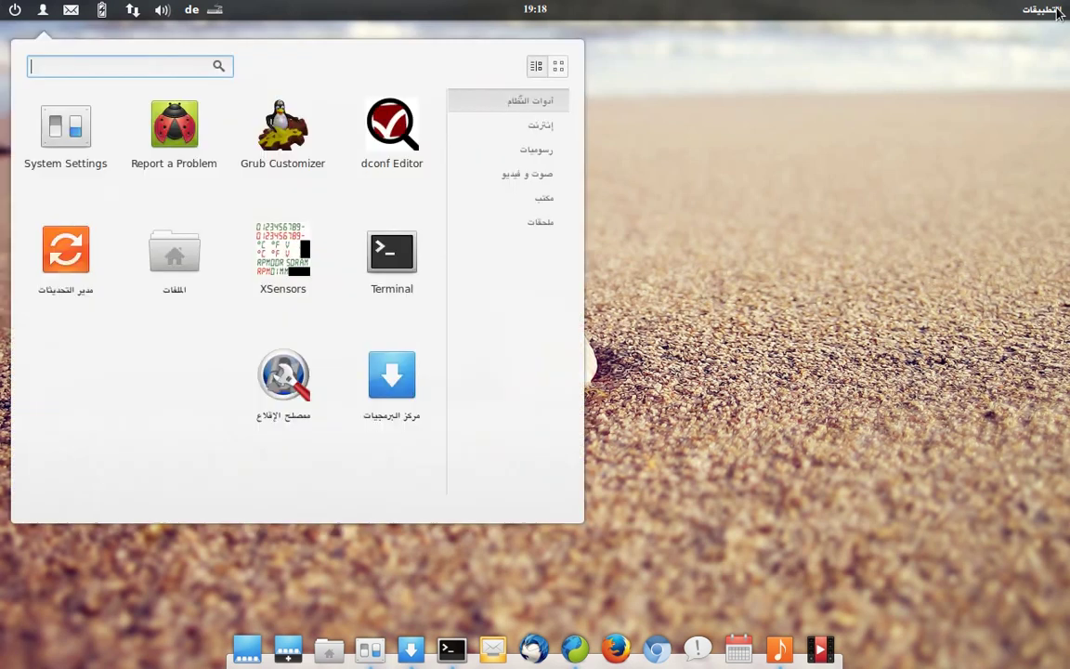
pyautogui.click(543, 12)
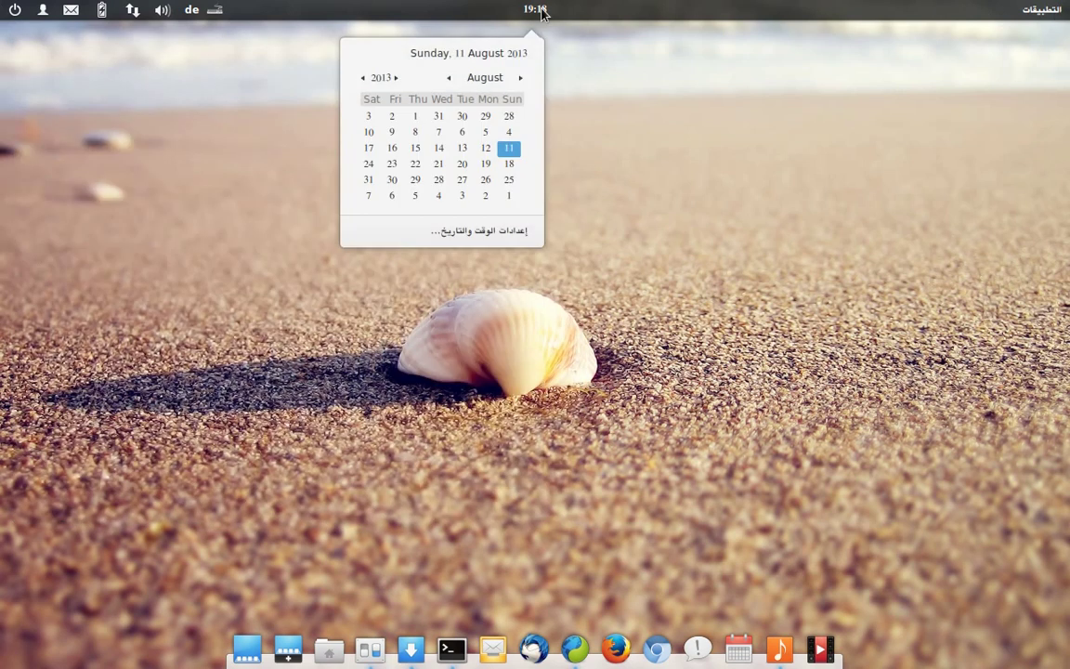
pyautogui.click(150, 139)
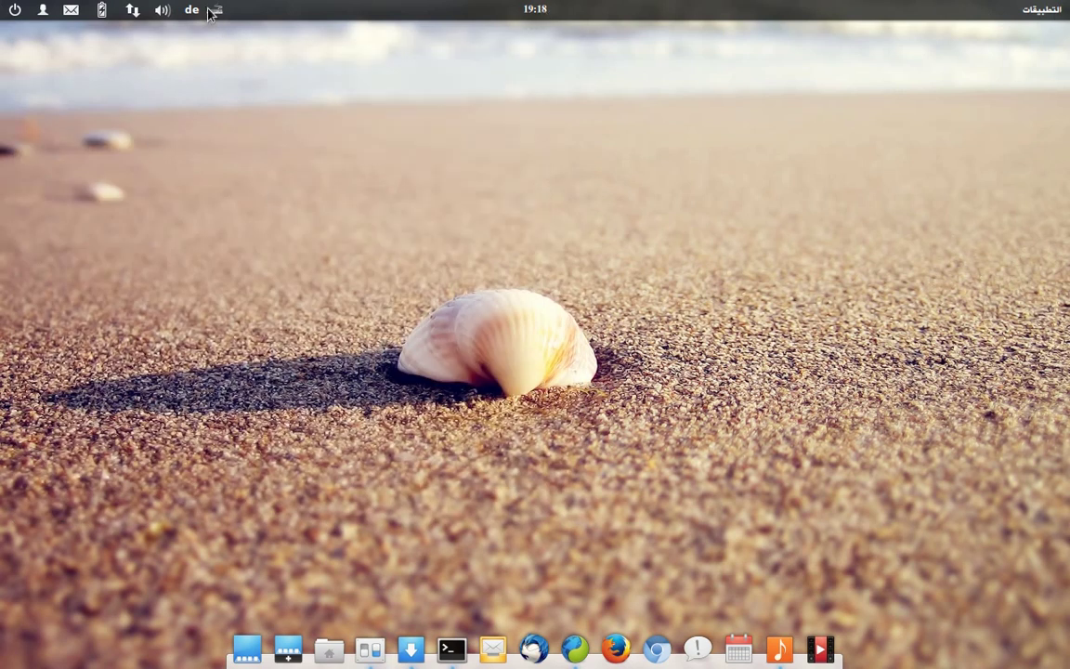
pyautogui.click(209, 17)
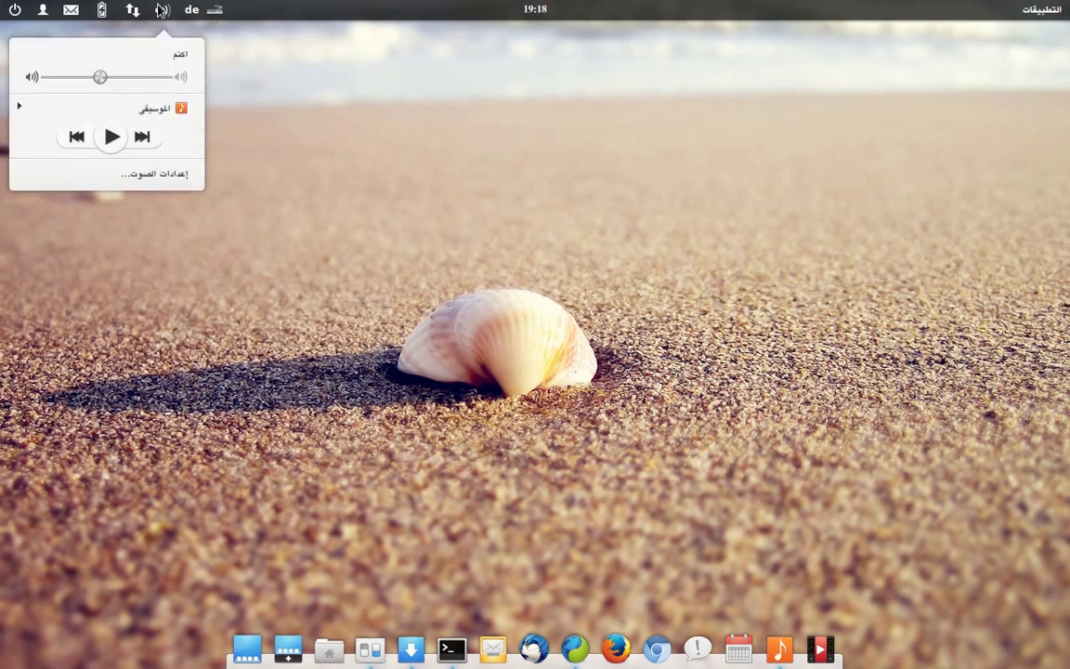
pyautogui.moveTo(124, 17)
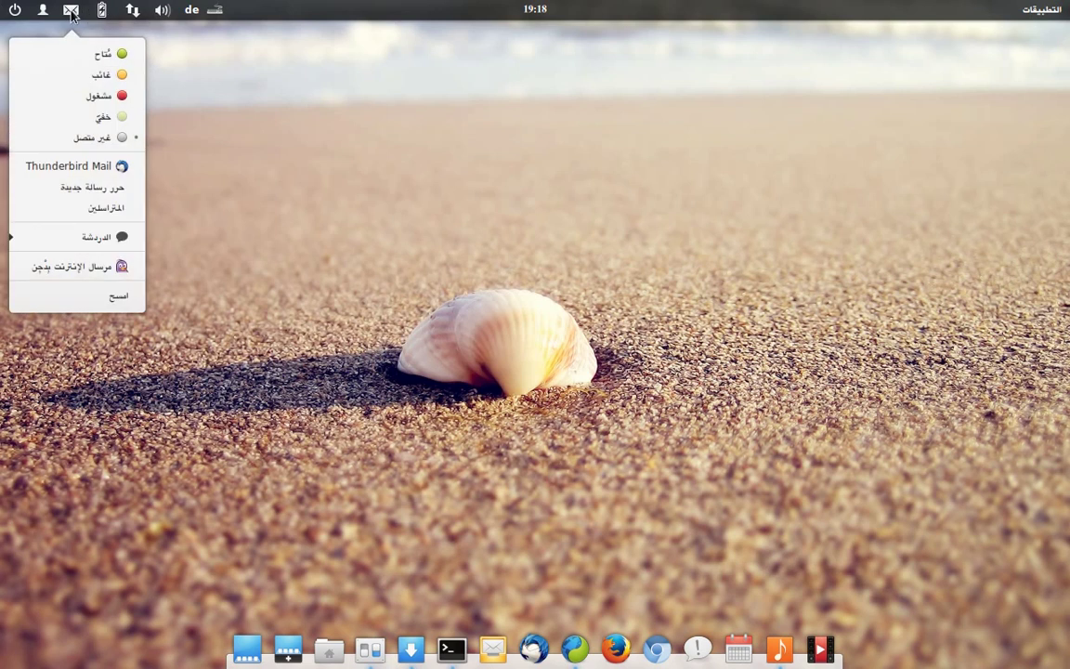
pyautogui.click(2, 20)
pyautogui.click(42, 11)
pyautogui.moveTo(13, 9)
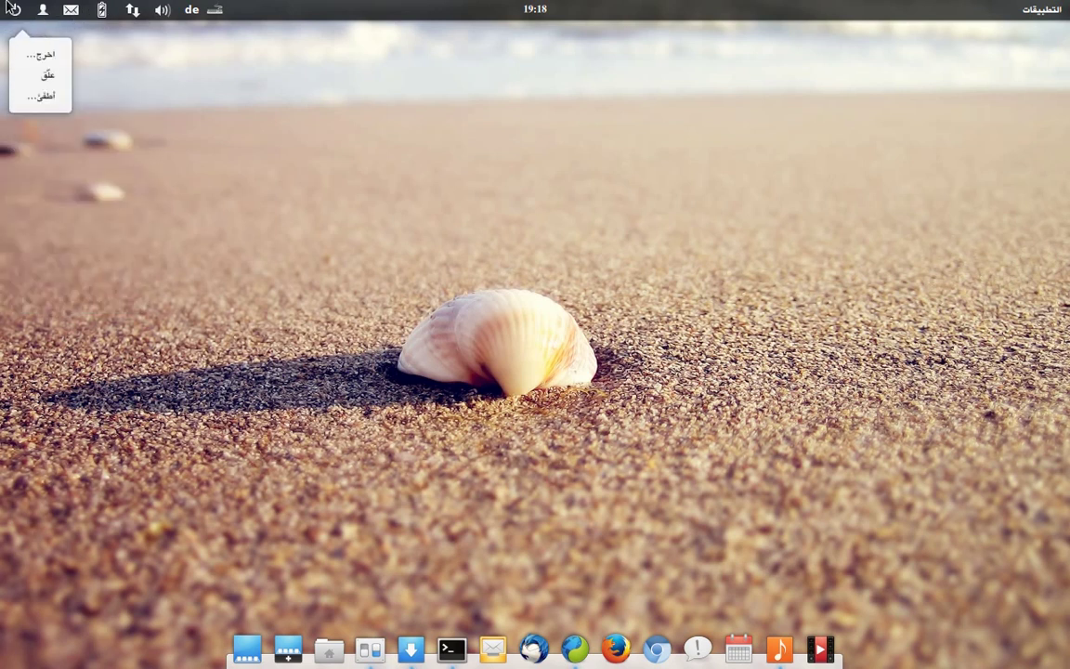
pyautogui.click(311, 181)
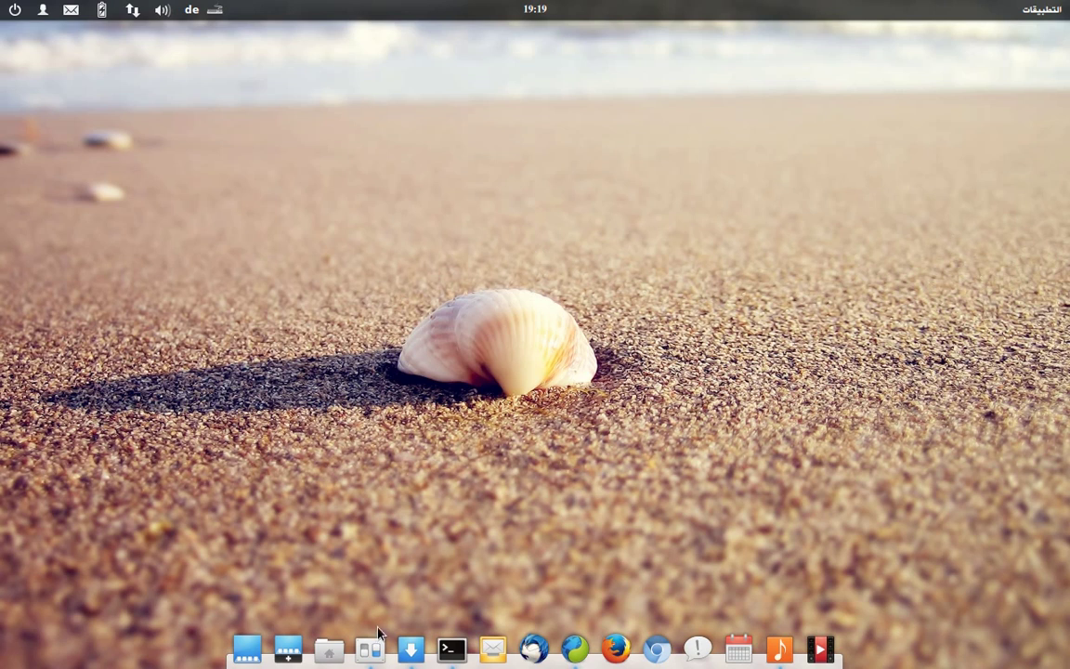
# Step: View the minimum and recommended system requirements on the elementary OS installation page in Midori, and return to the desktop
pyautogui.click(575, 648)
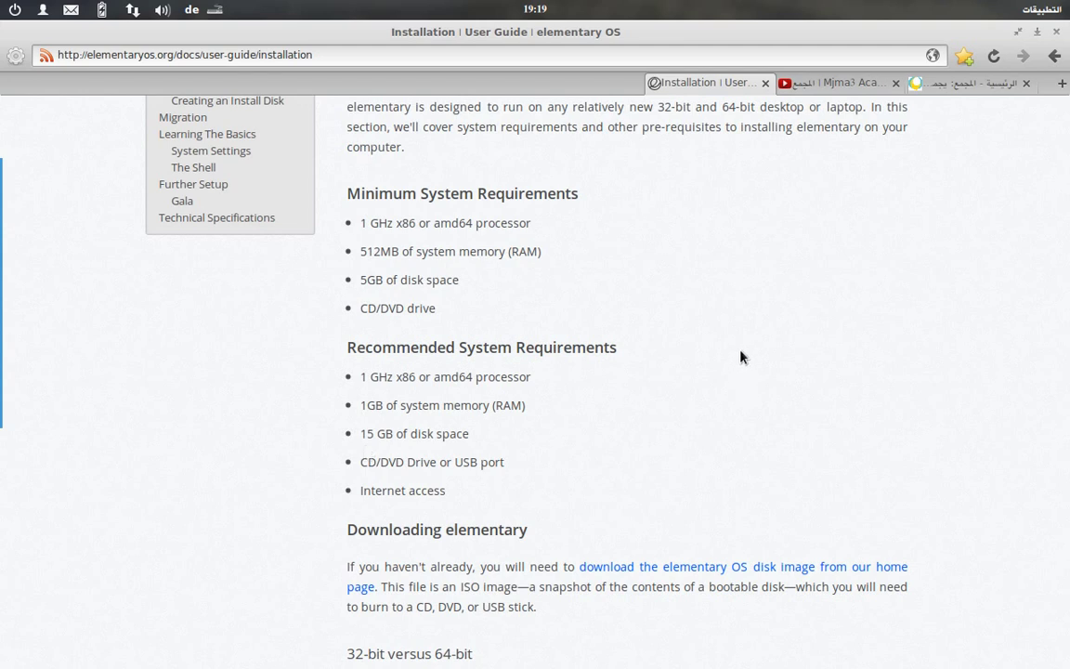
pyautogui.press('super+d')
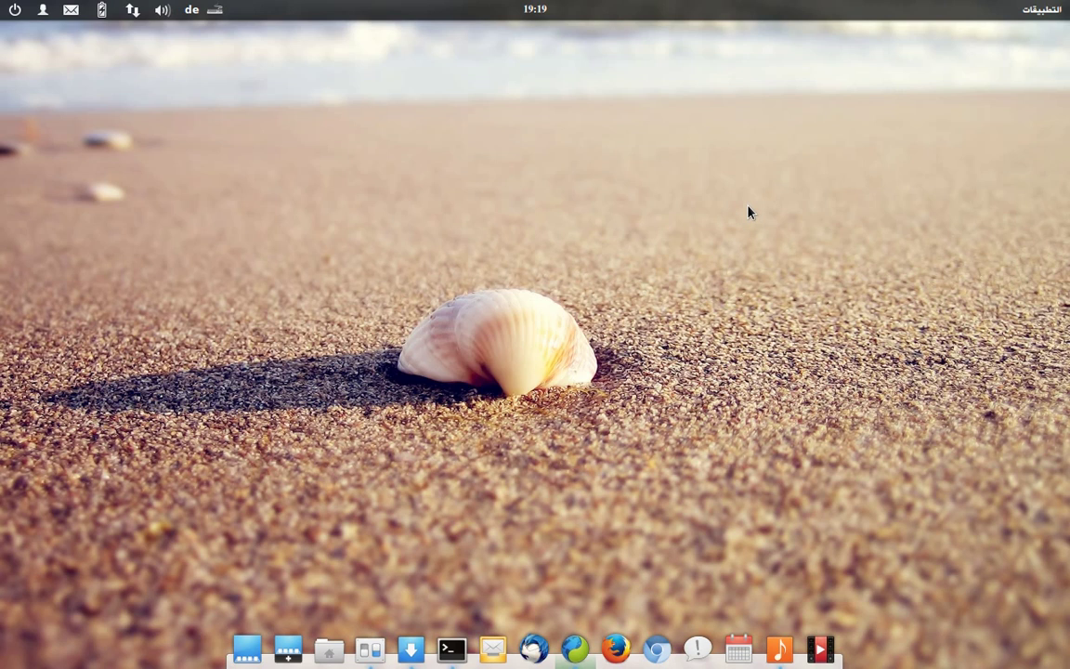
# Step: Restore System Settings, go to its overview of all settings categories, and move the window slightly higher
pyautogui.click(369, 648)
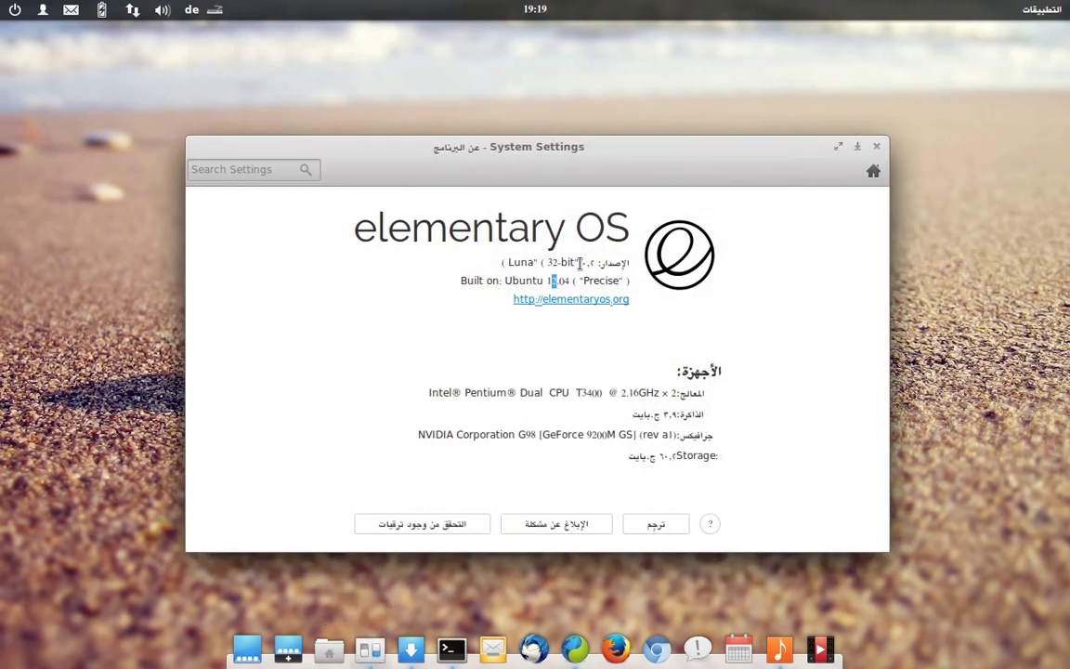
pyautogui.doubleClick(622, 155)
pyautogui.doubleClick(776, 38)
pyautogui.click(868, 175)
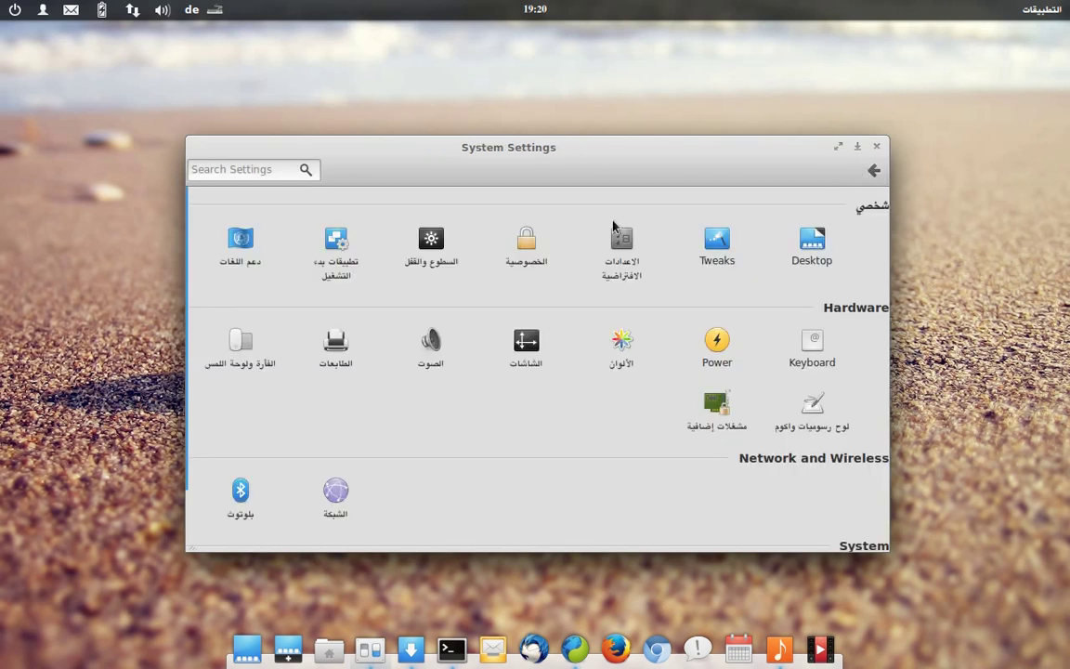
pyautogui.moveTo(610, 153); pyautogui.dragTo(603, 110)
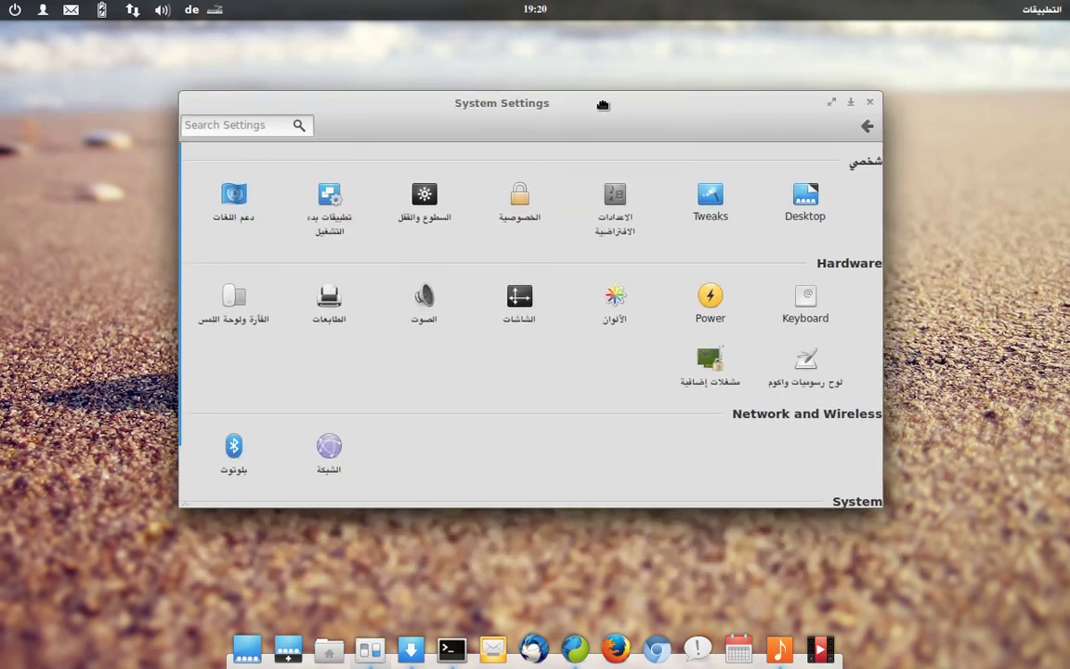
# Step: Browse the available wallpapers in the Desktop settings and view the dock's icon size, hiding and theme options
pyautogui.click(802, 211)
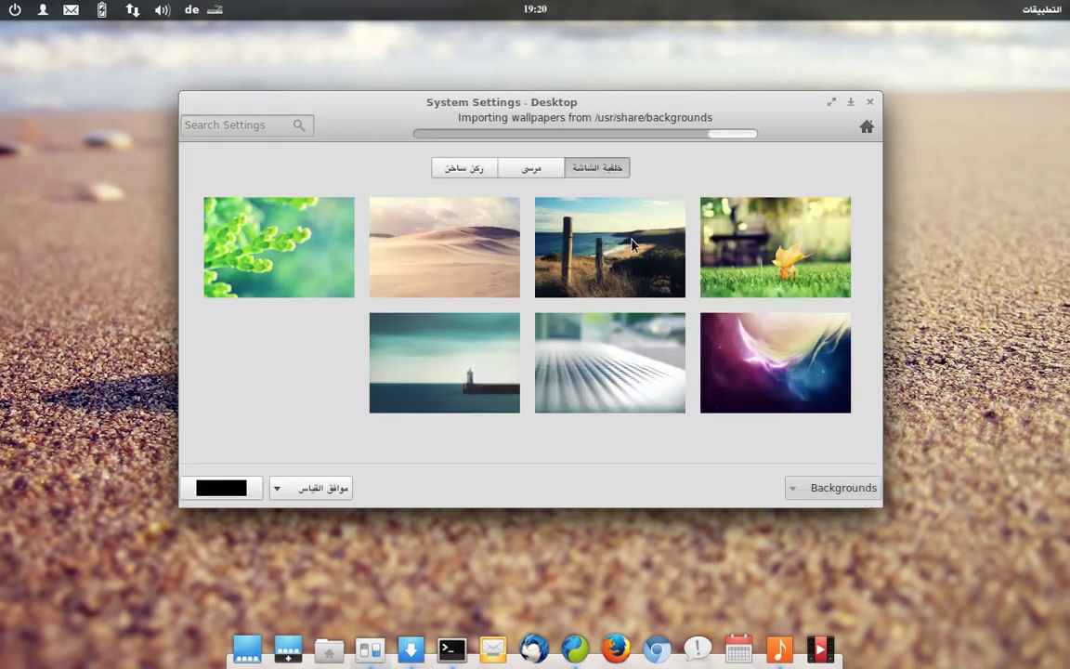
pyautogui.scroll(-8, 716, 269)
pyautogui.scroll(2, 716, 269)
pyautogui.scroll(-3, 716, 268)
pyautogui.scroll(4, 716, 268)
pyautogui.scroll(5, 716, 268)
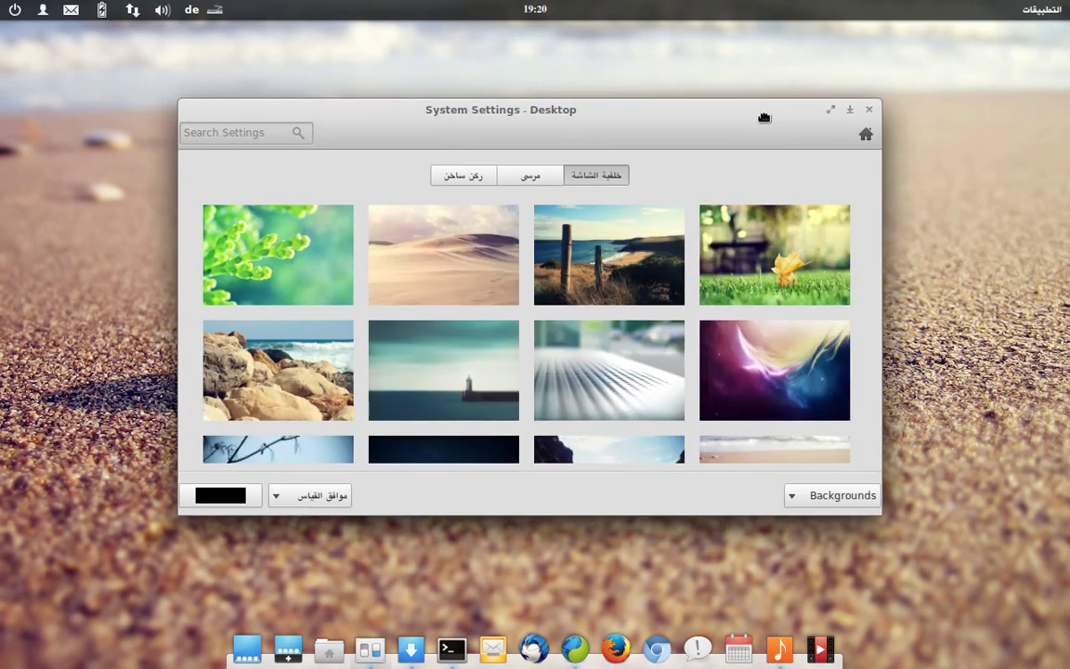
pyautogui.click(548, 181)
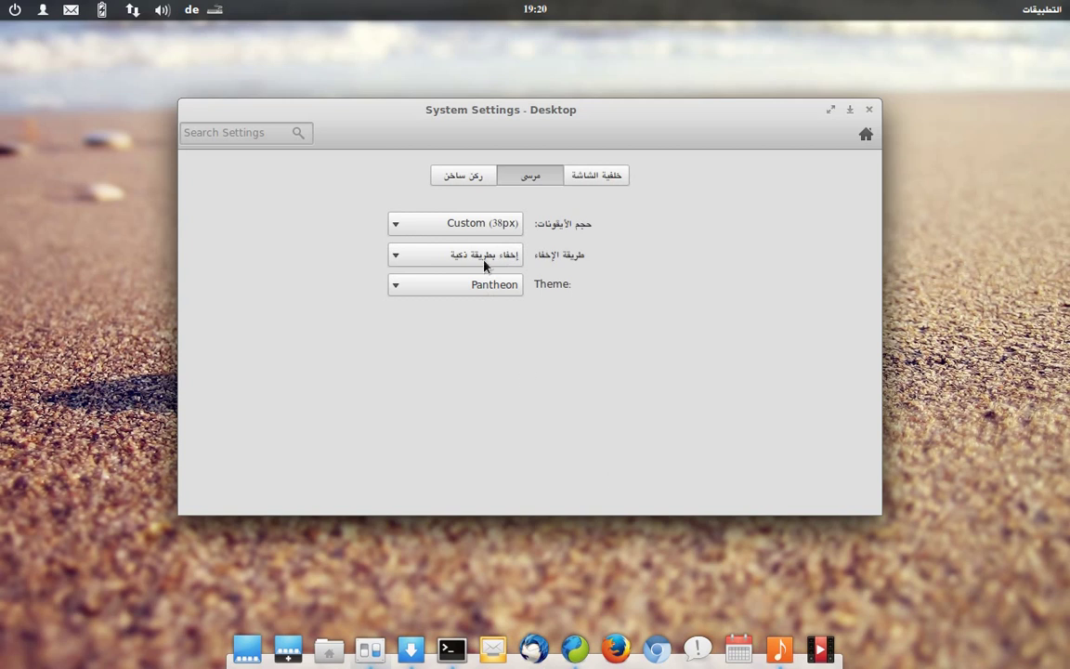
# Step: Show the hot corner settings and test the Window Overview corner, returning to the System Settings window each time
pyautogui.click(467, 179)
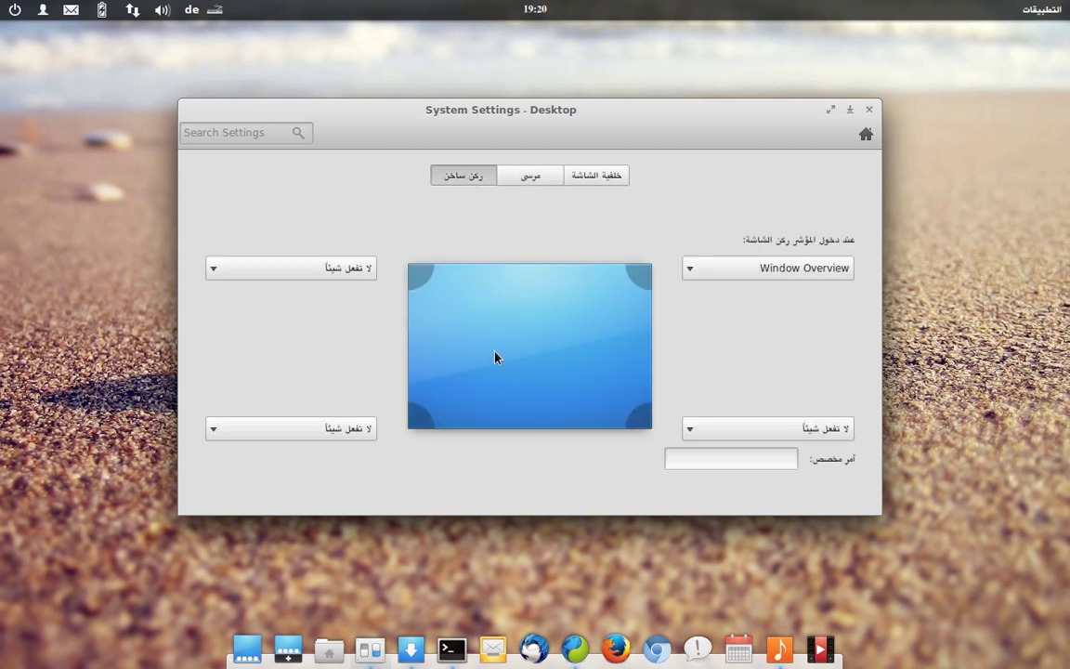
pyautogui.moveTo(2, 1)
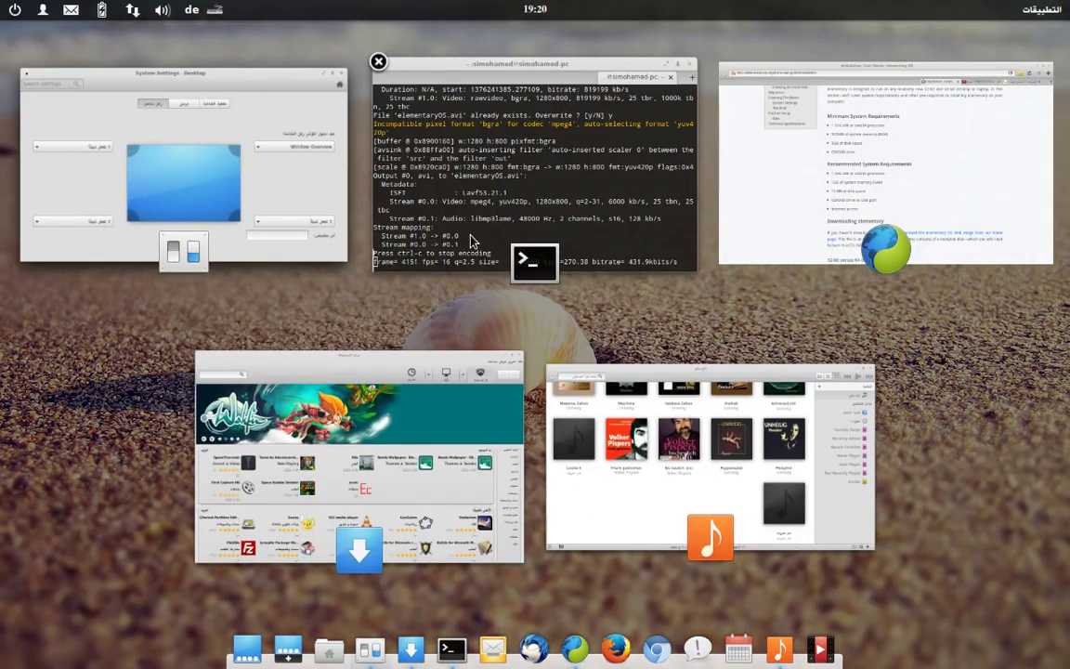
pyautogui.click(255, 179)
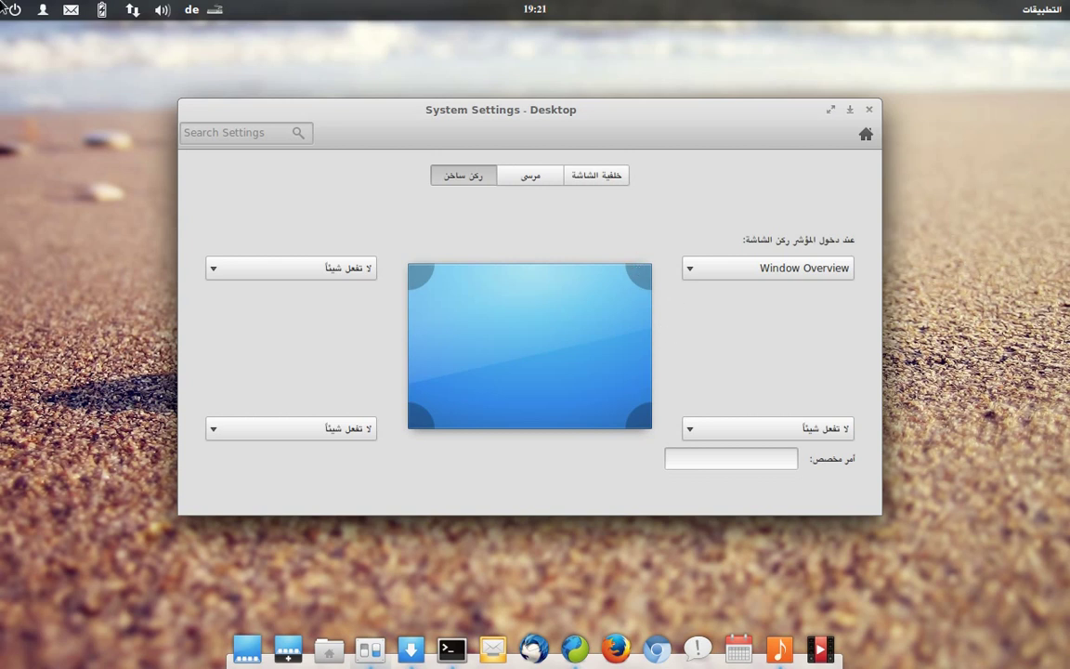
pyautogui.moveTo(2, 2)
pyautogui.click(210, 150)
pyautogui.click(770, 271)
pyautogui.click(642, 231)
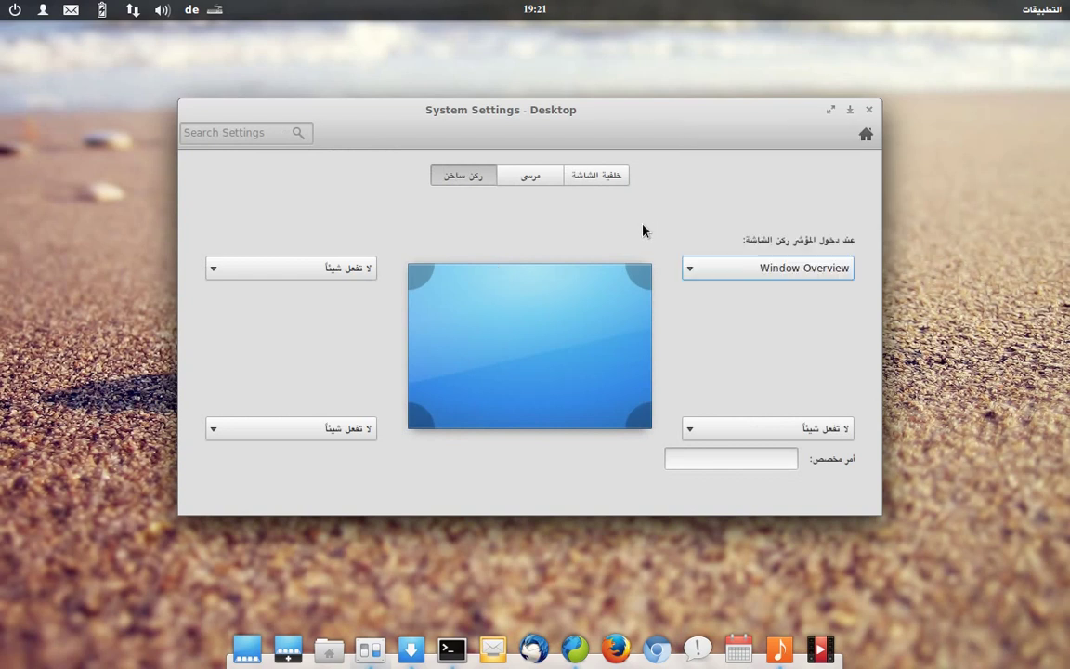
# Step: View the Keyboard settings for Shortcuts, Layout and Options
pyautogui.click(863, 135)
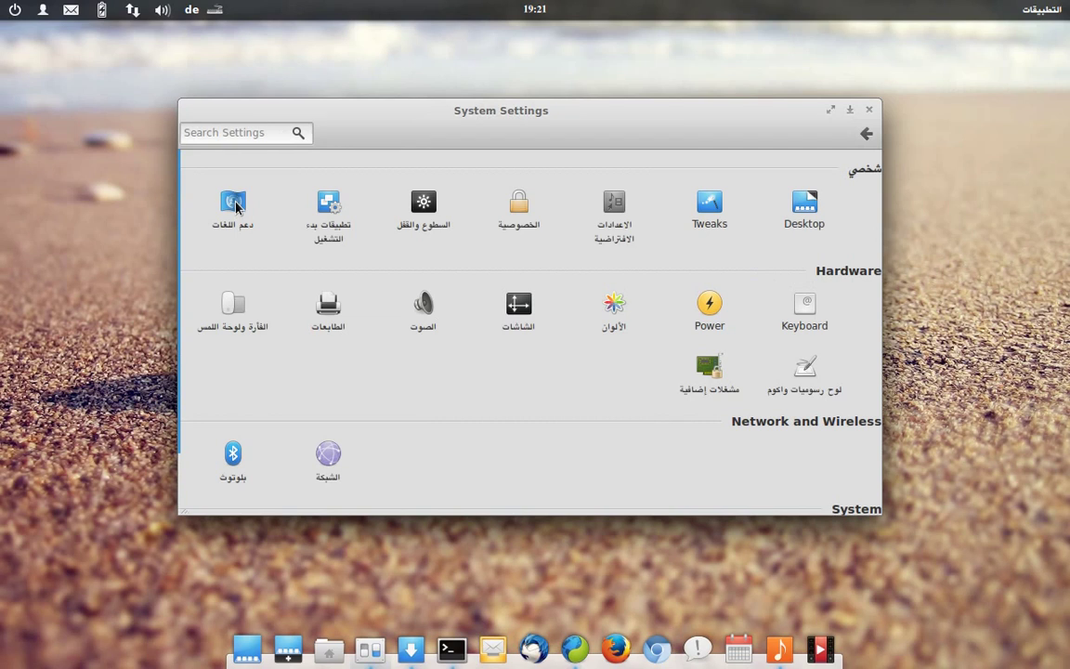
pyautogui.click(806, 318)
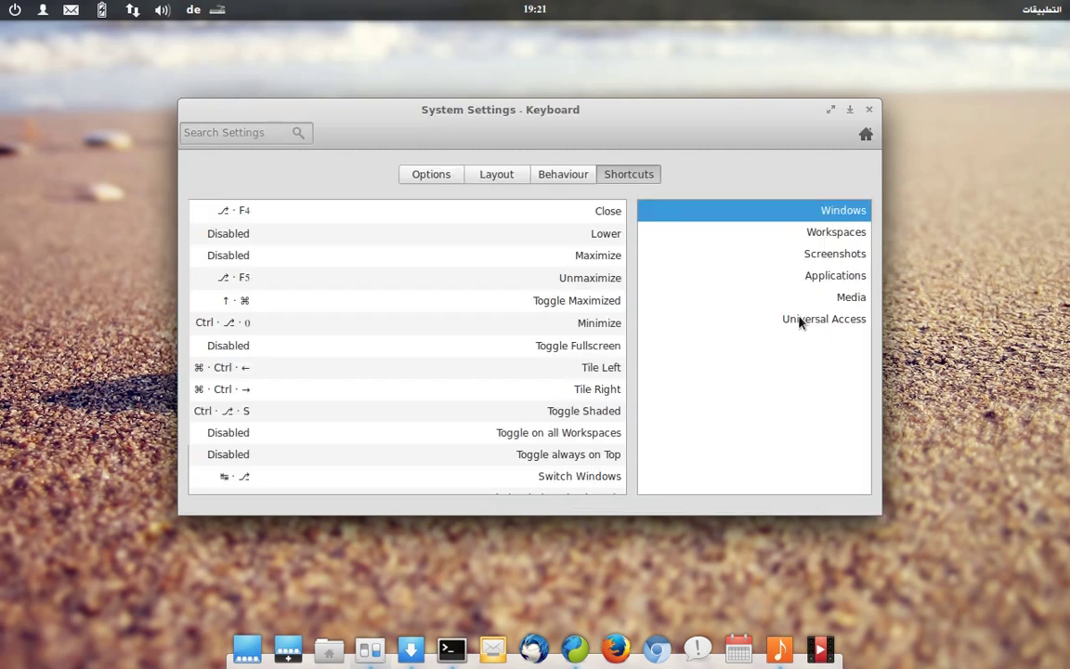
pyautogui.click(509, 182)
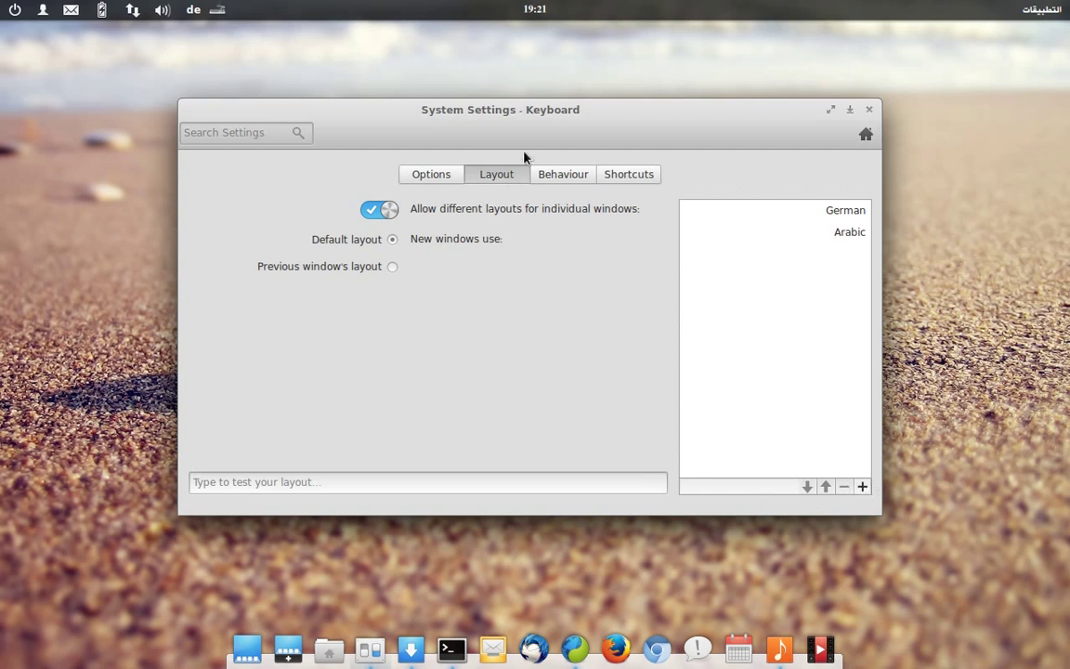
pyautogui.click(428, 178)
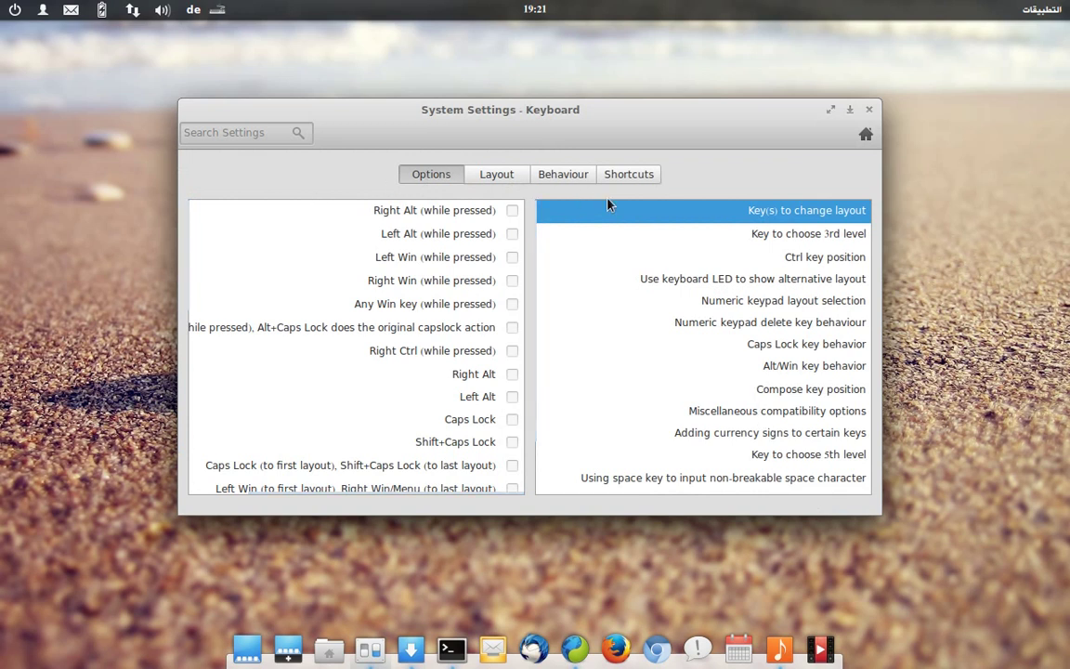
# Step: Look over all the settings categories in the overview and open the default applications settings
pyautogui.click(863, 136)
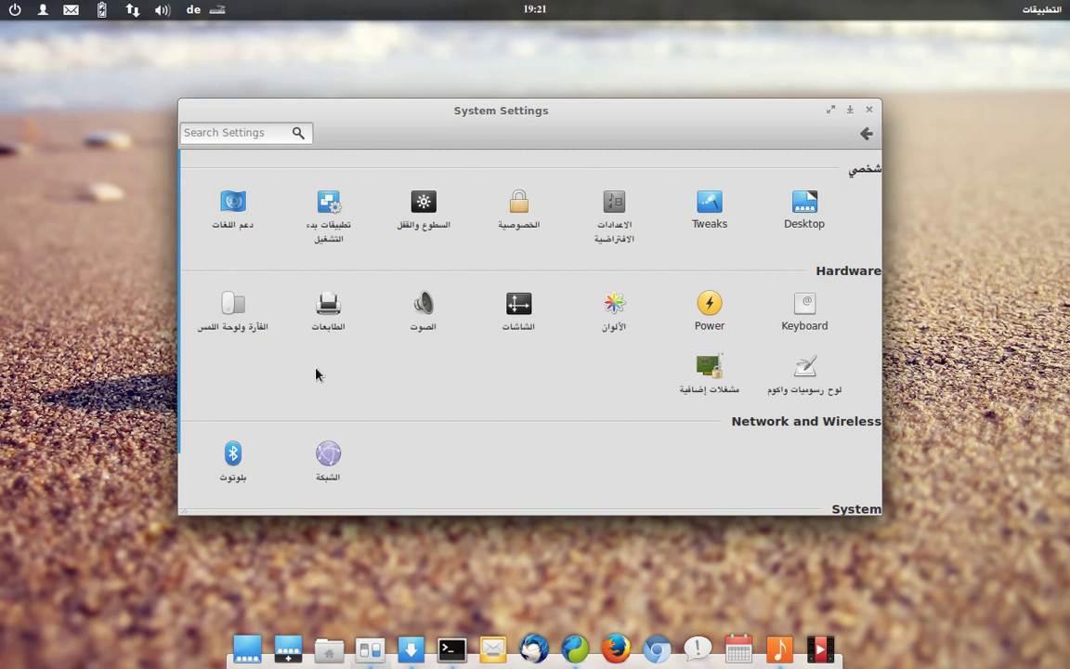
pyautogui.scroll(-2, 317, 369)
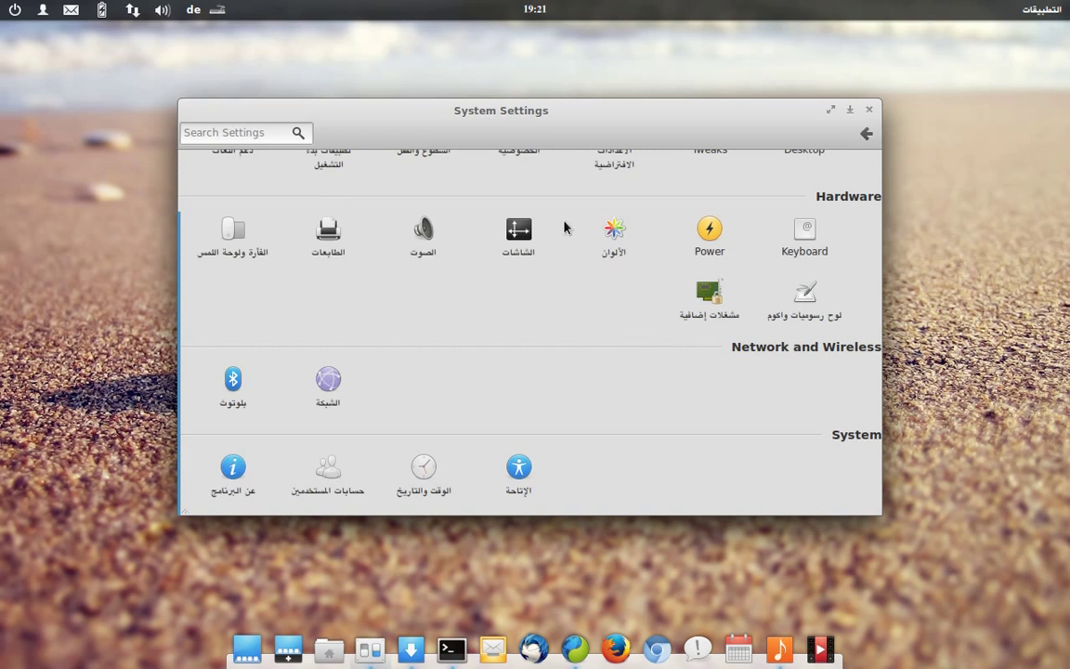
pyautogui.scroll(2, 474, 363)
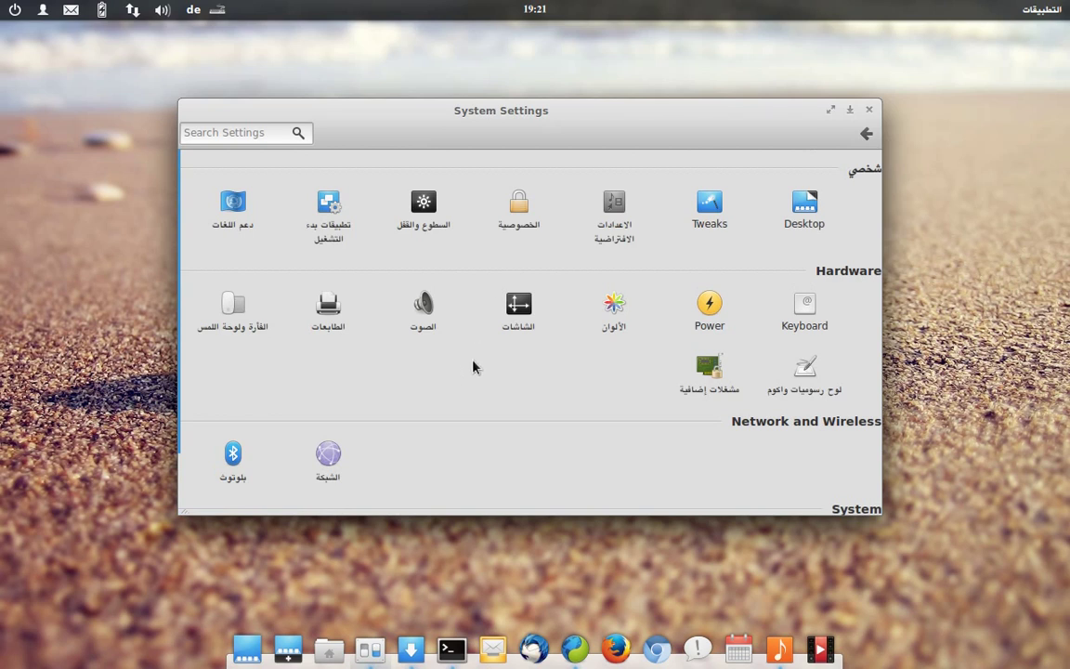
pyautogui.scroll(-2, 469, 364)
pyautogui.scroll(2, 376, 281)
pyautogui.click(621, 219)
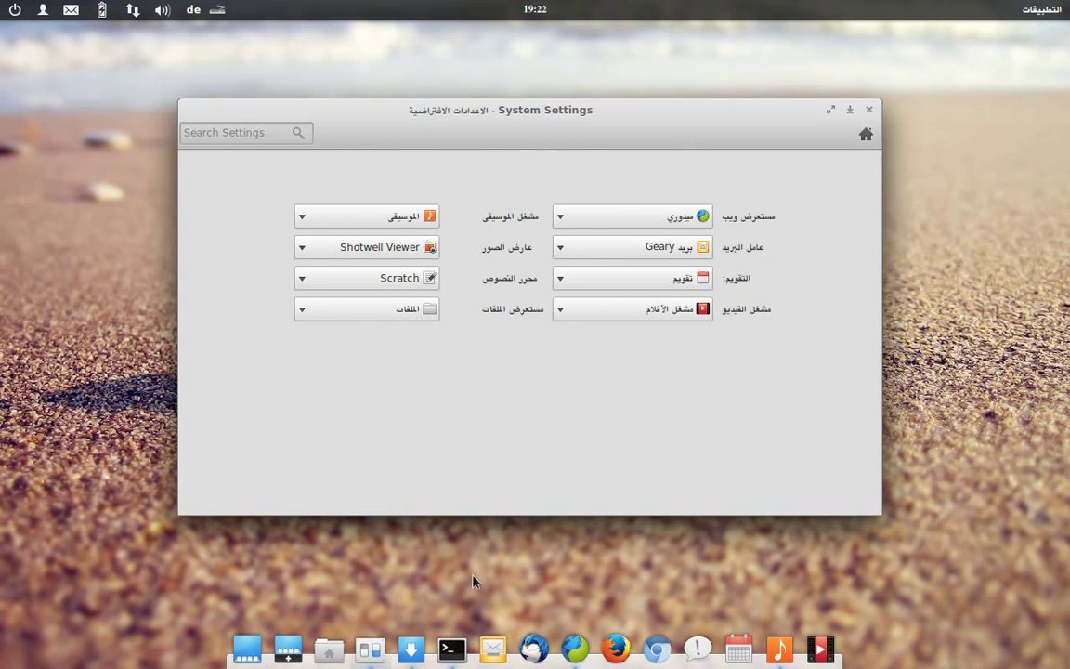
# Step: Browse the installed applications by category, switch the applications menu to grid view, and look through its pages
pyautogui.click(1042, 9)
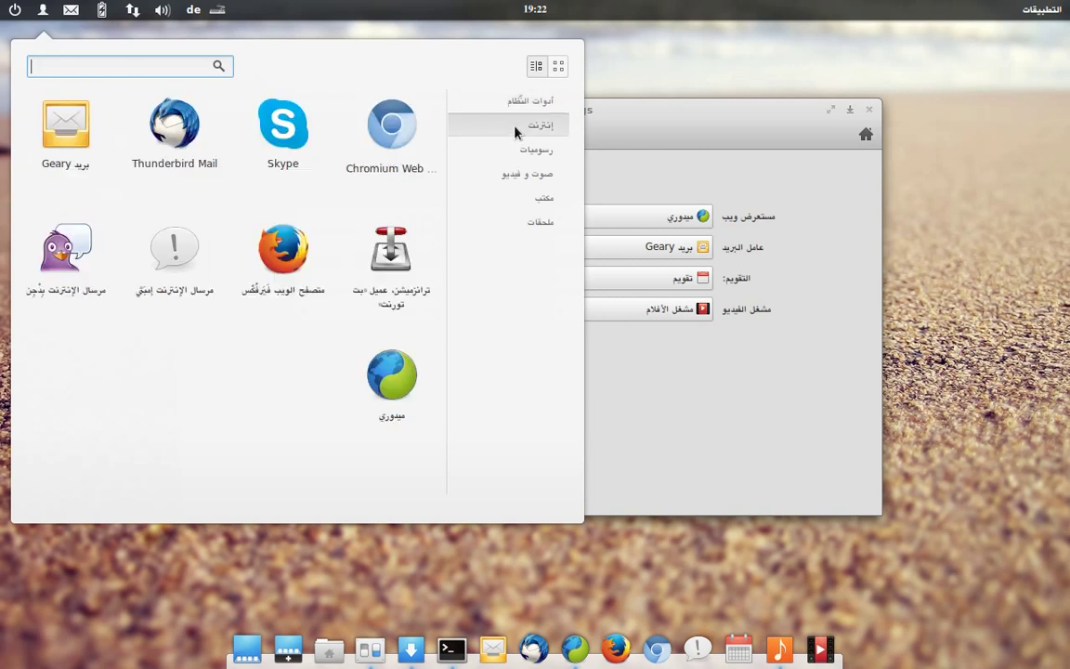
pyautogui.moveTo(518, 206)
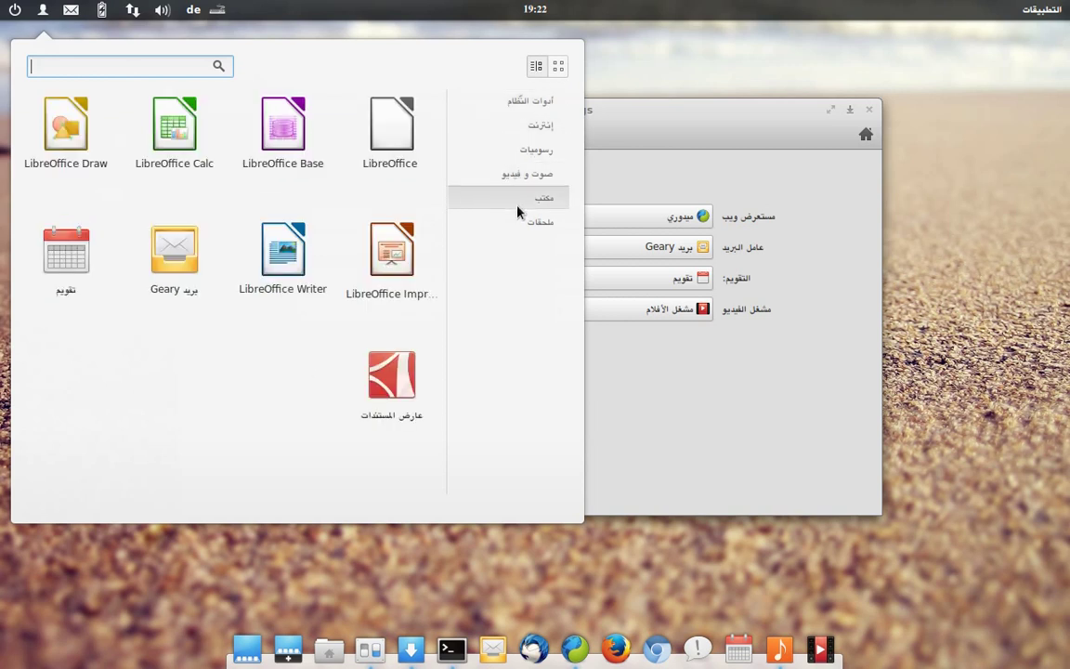
pyautogui.click(557, 69)
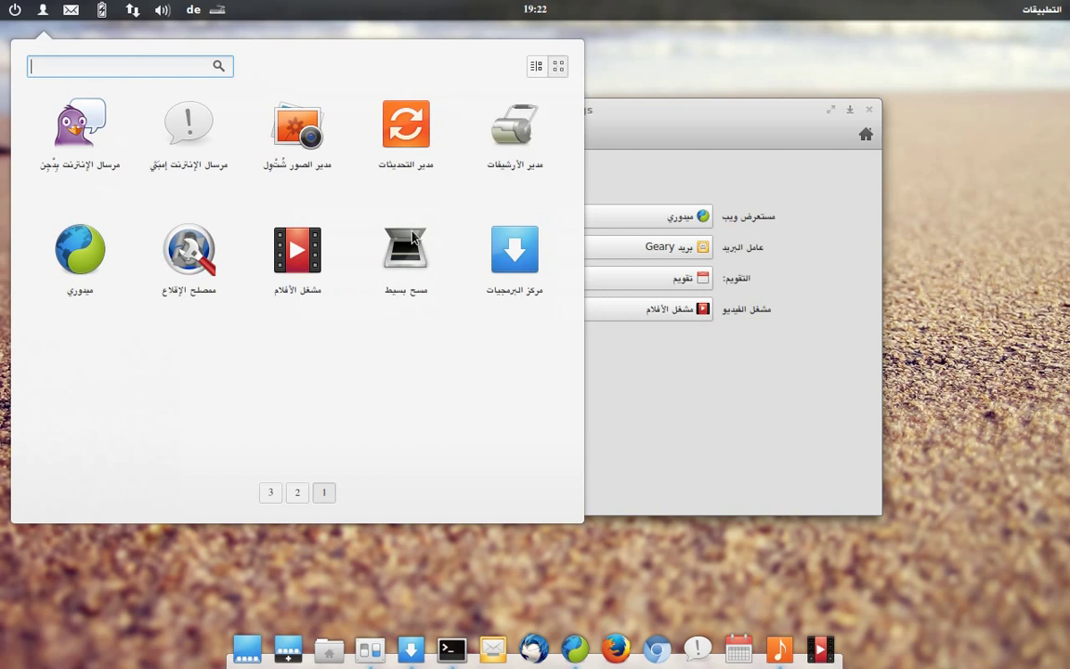
pyautogui.click(297, 493)
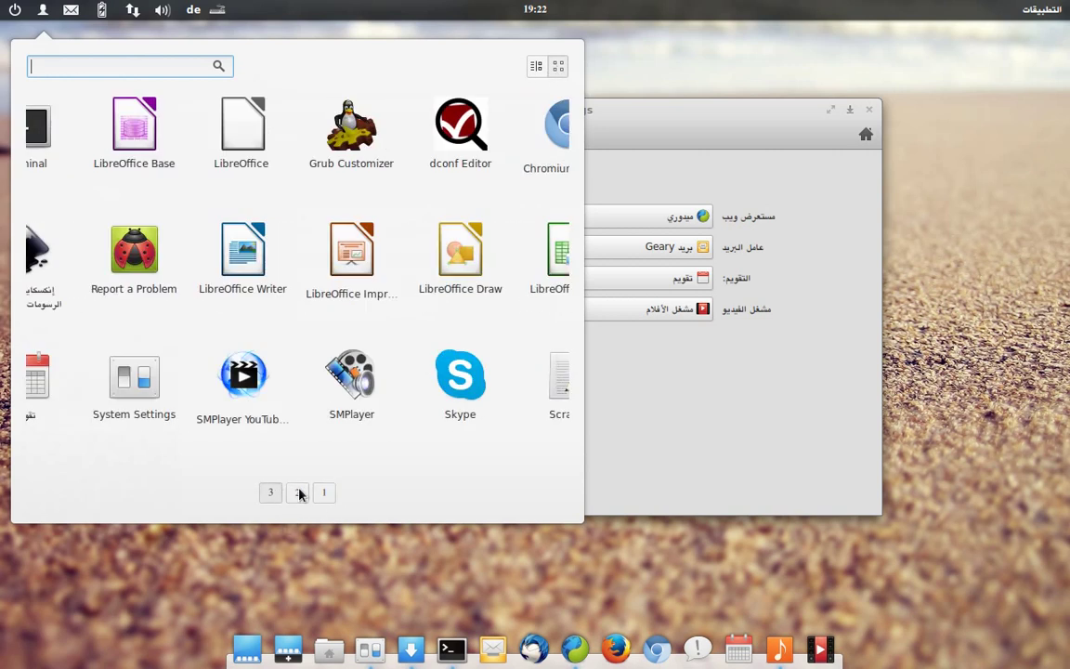
pyautogui.click(321, 494)
pyautogui.click(271, 494)
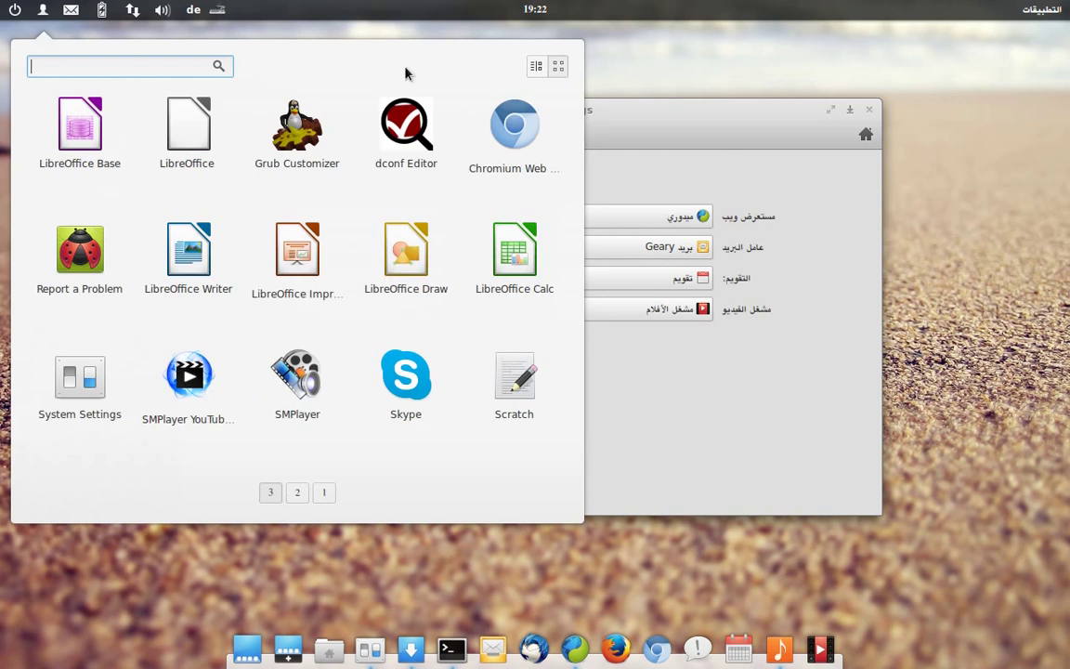
# Step: Switch the applications menu back to category view and show the Internet applications
pyautogui.click(540, 67)
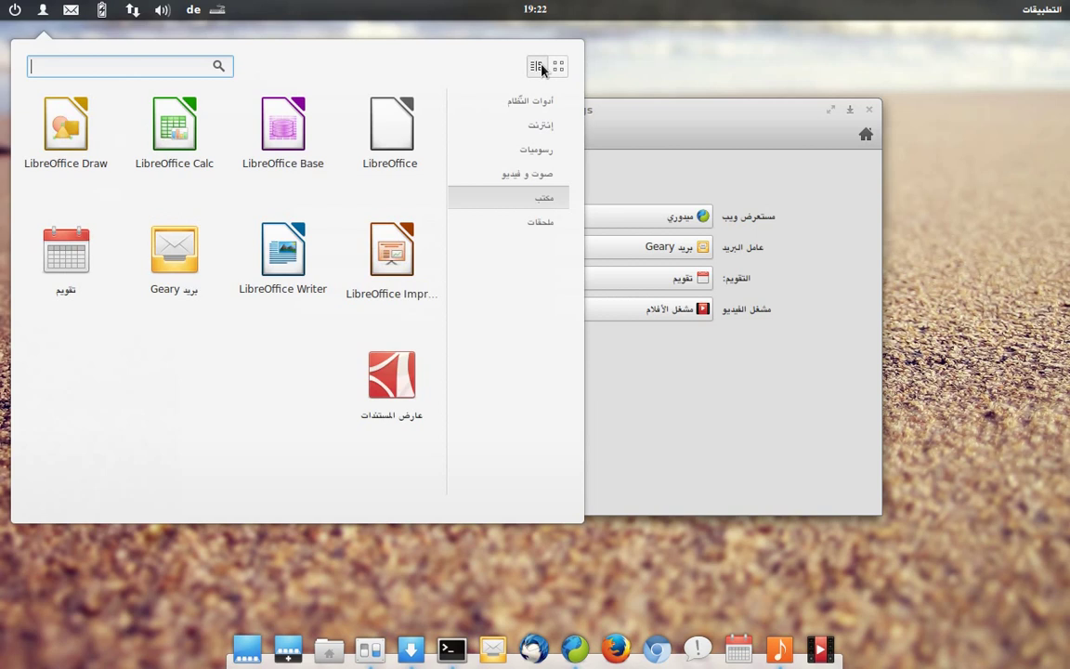
pyautogui.click(514, 126)
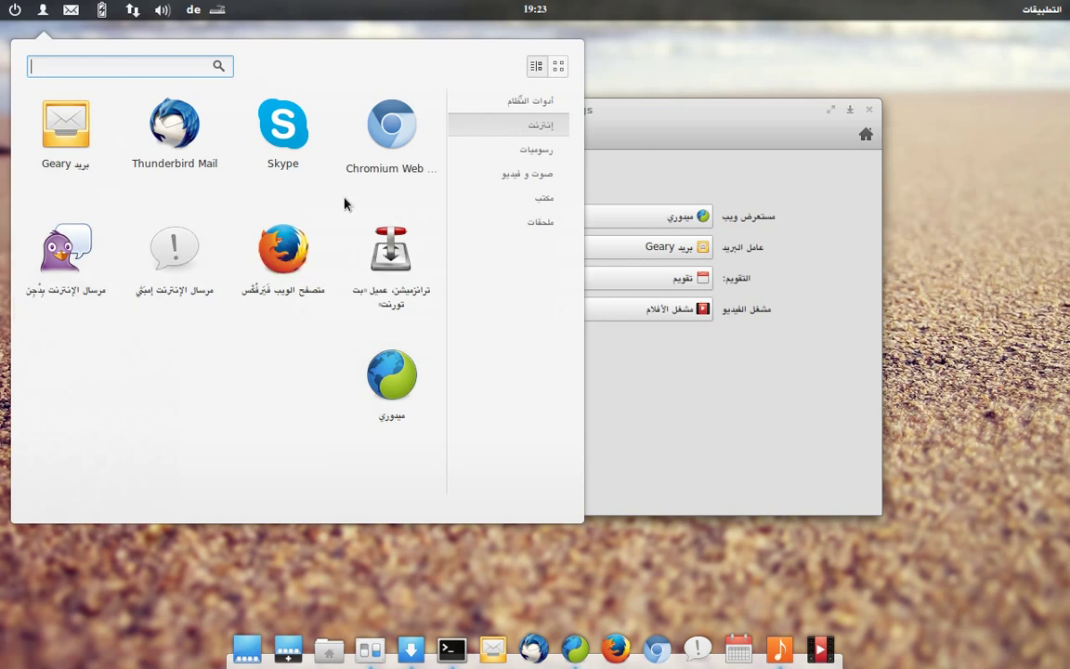
# Step: Switch to the Midori browser and view its network preferences, including the browser identification choices
pyautogui.click(582, 651)
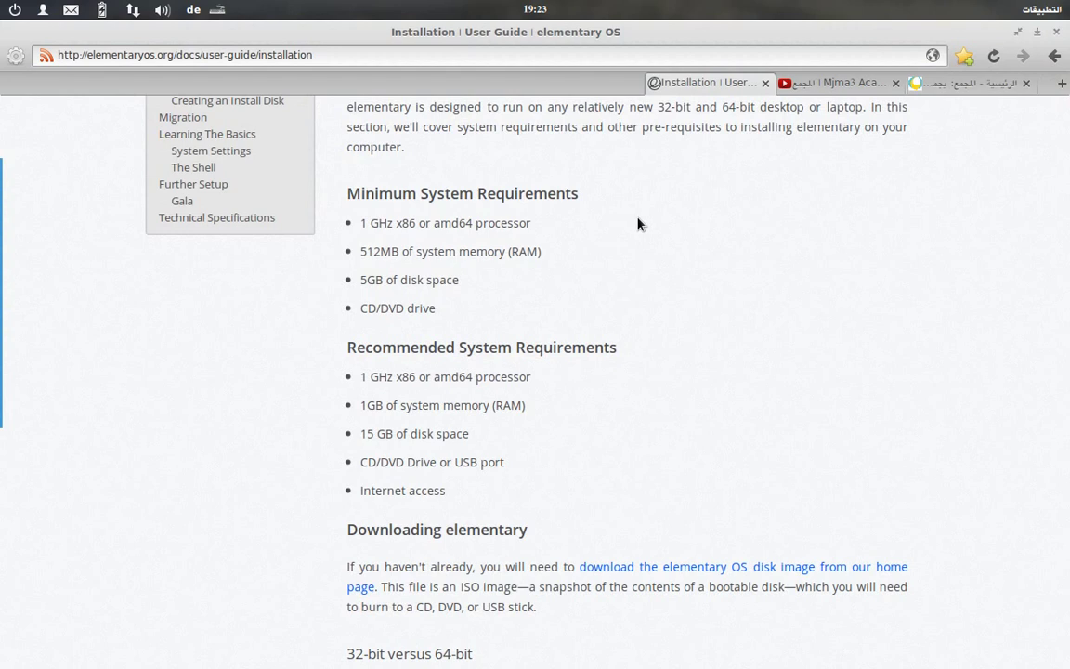
pyautogui.click(16, 55)
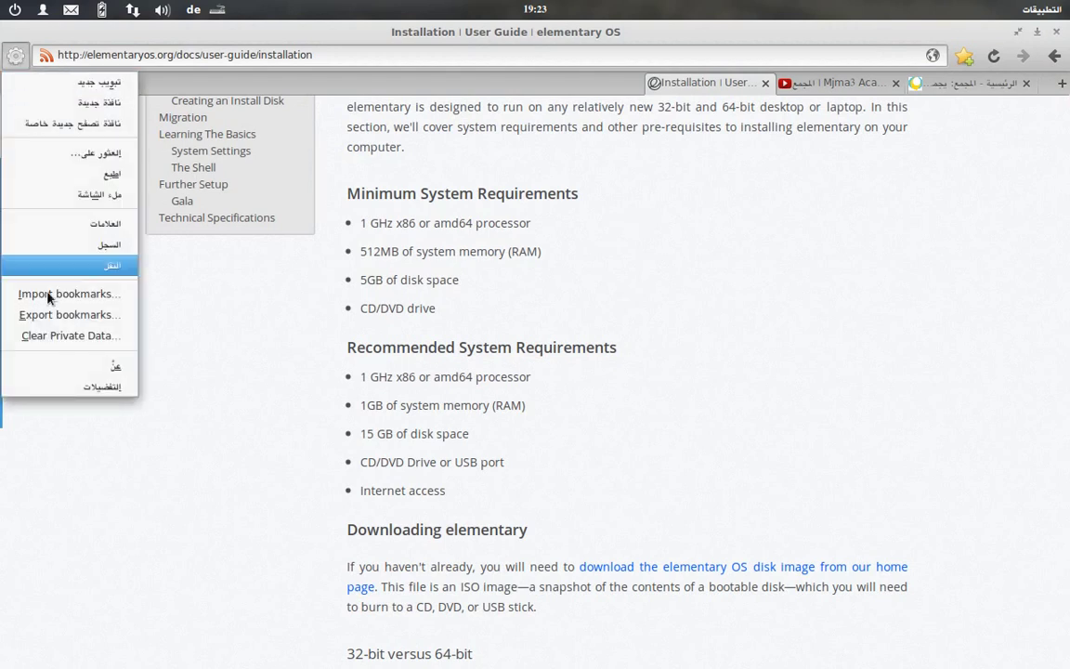
pyautogui.click(65, 387)
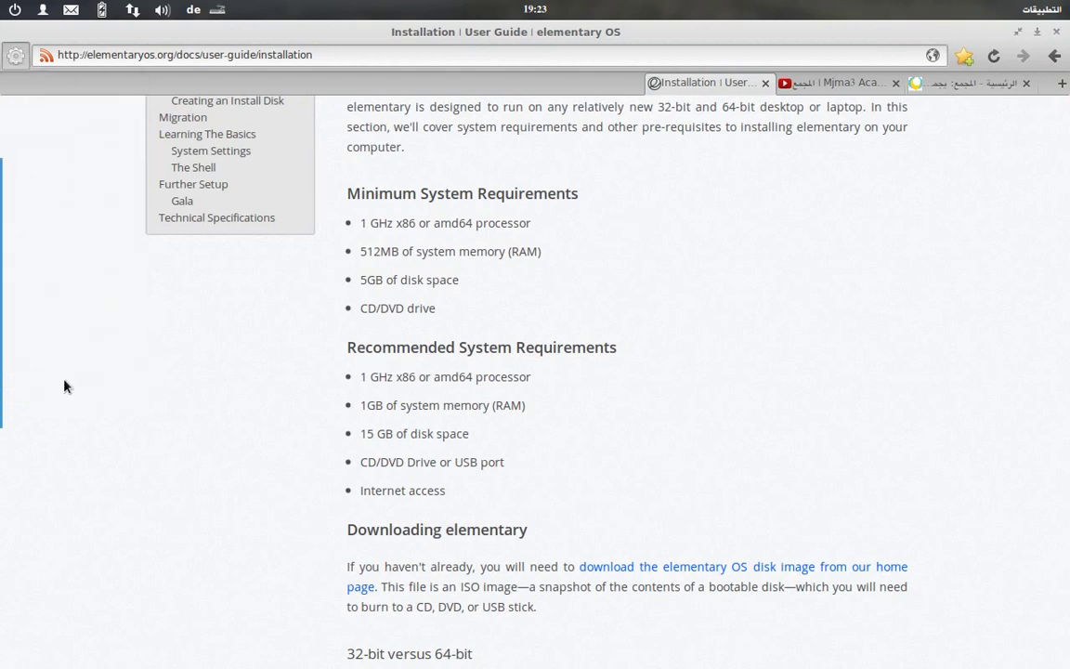
pyautogui.click(473, 249)
pyautogui.click(612, 415)
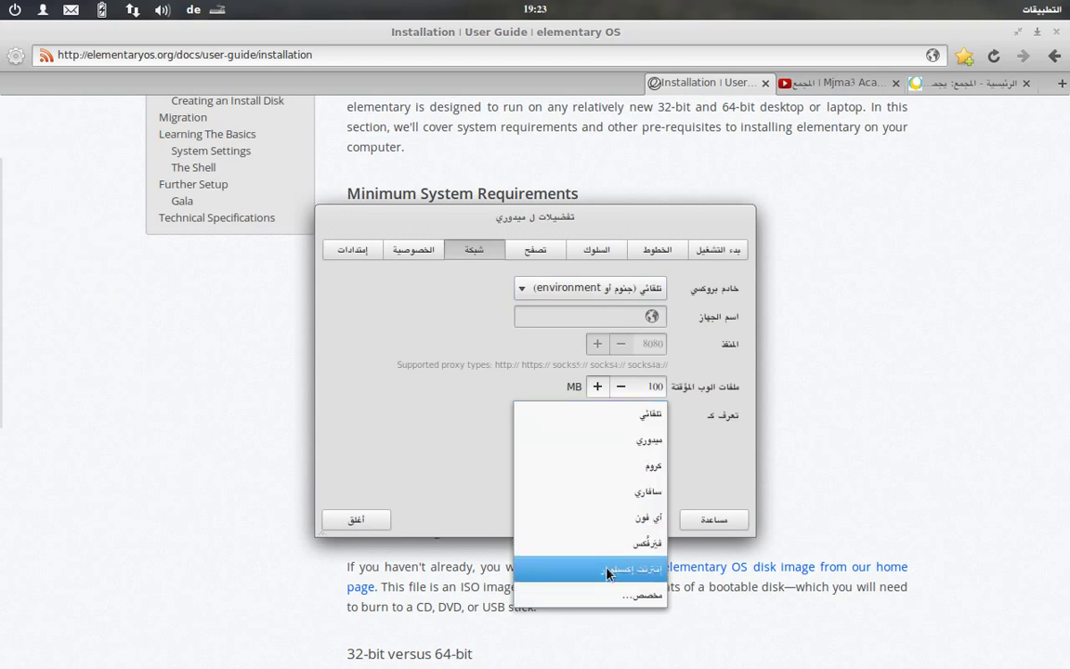
pyautogui.click(427, 449)
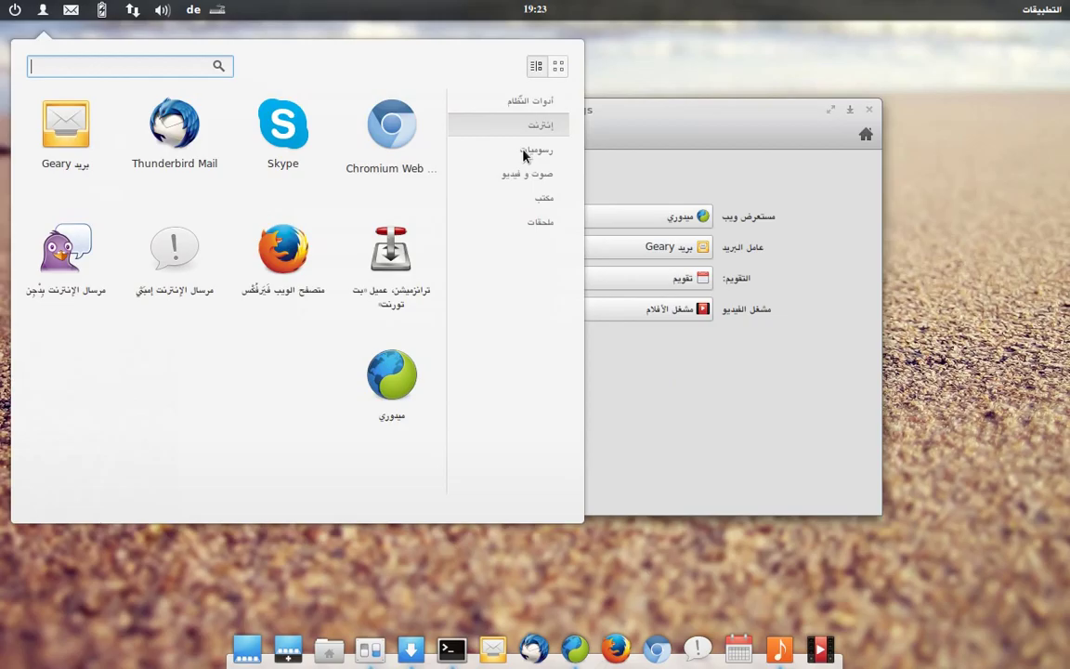
# Step: Browse the Graphics and the Sound and Video categories in the applications menu
pyautogui.click(524, 150)
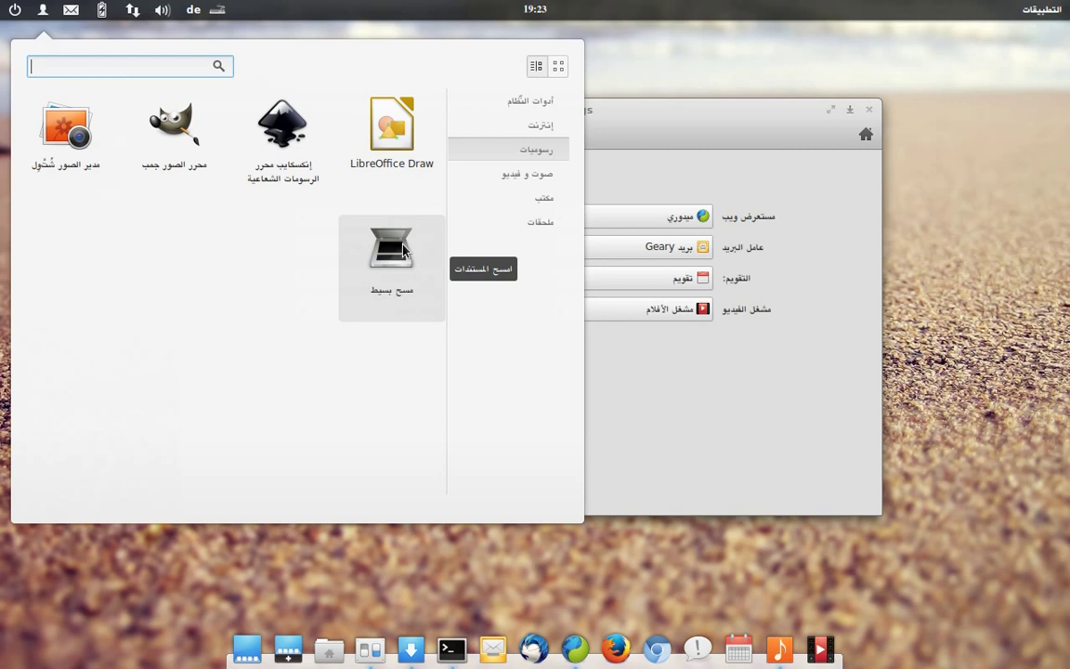
pyautogui.click(511, 185)
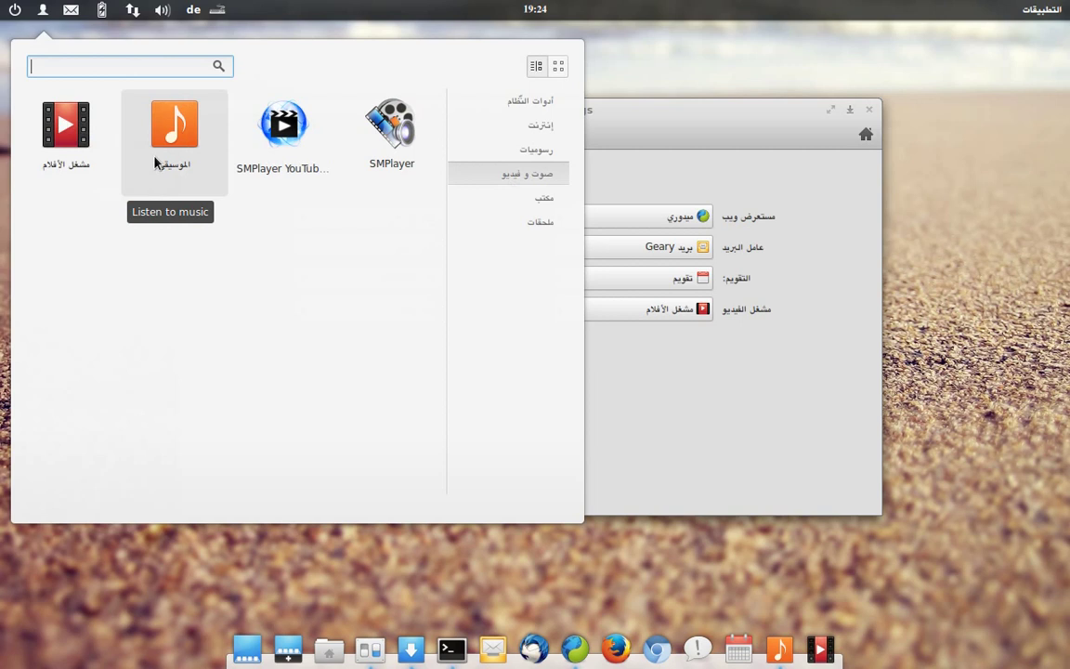
# Step: Open the Music app, show its column view and album grid view, and look at its options menu
pyautogui.click(780, 652)
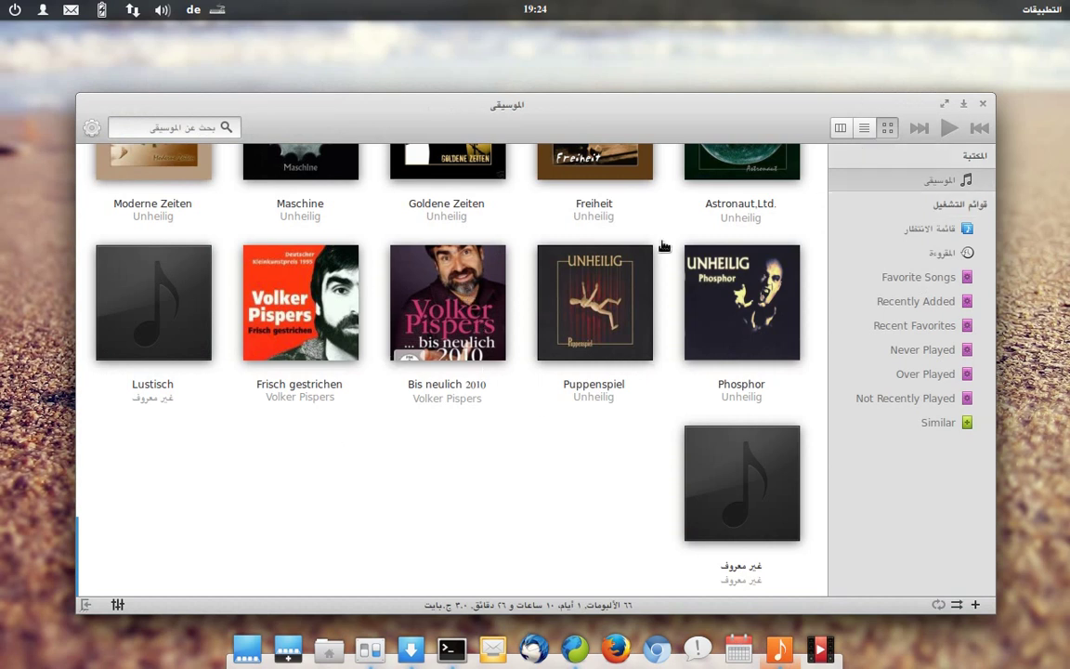
pyautogui.click(841, 130)
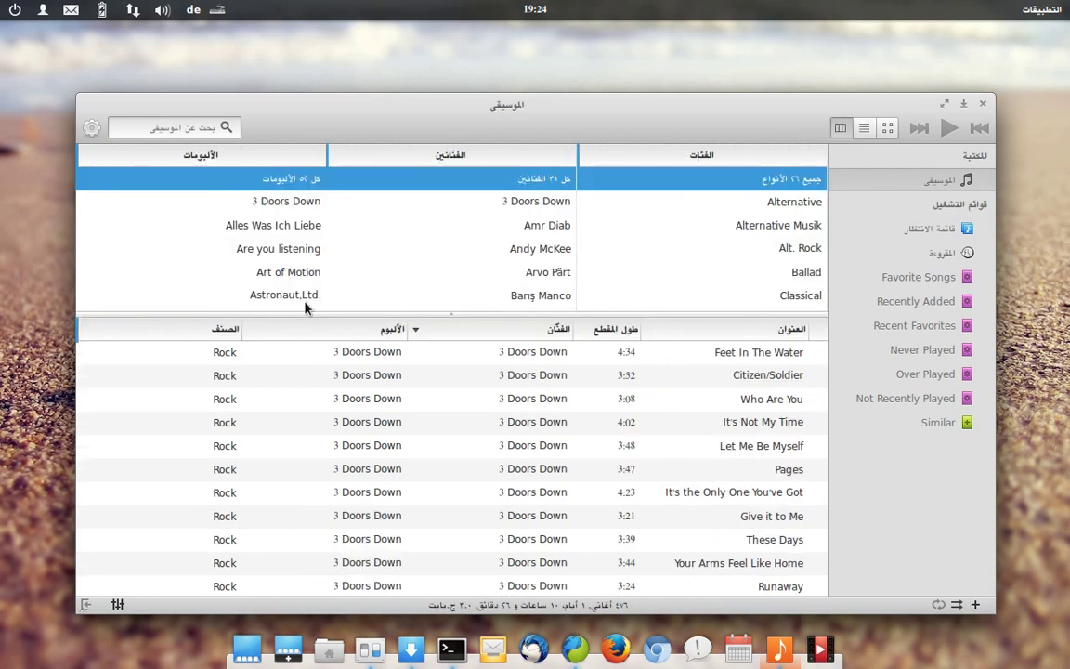
pyautogui.click(888, 129)
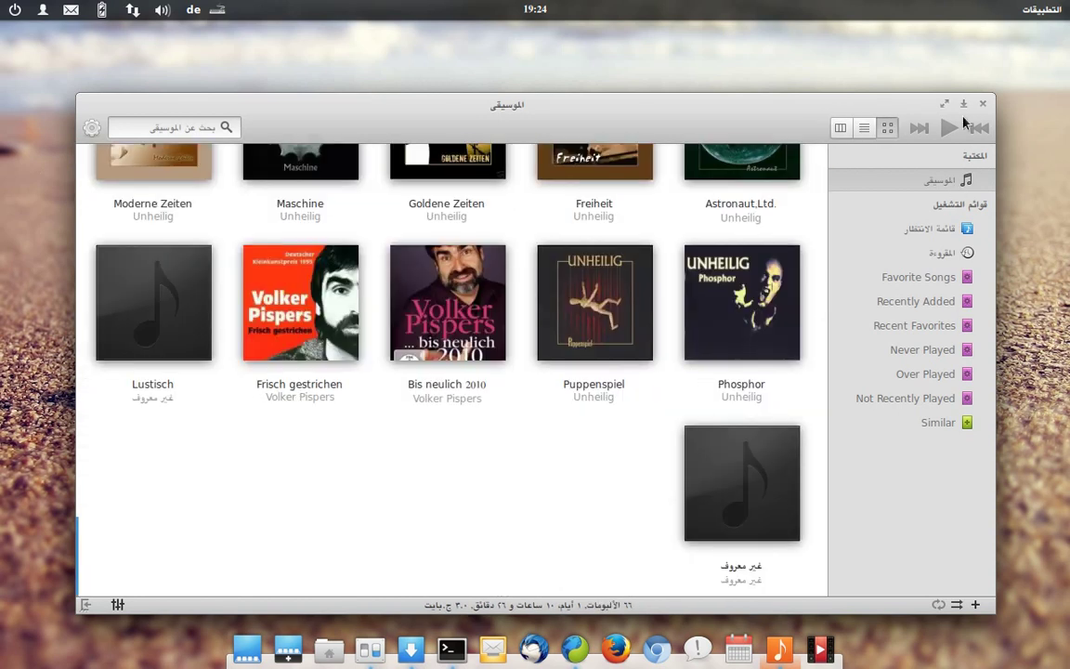
pyautogui.click(90, 128)
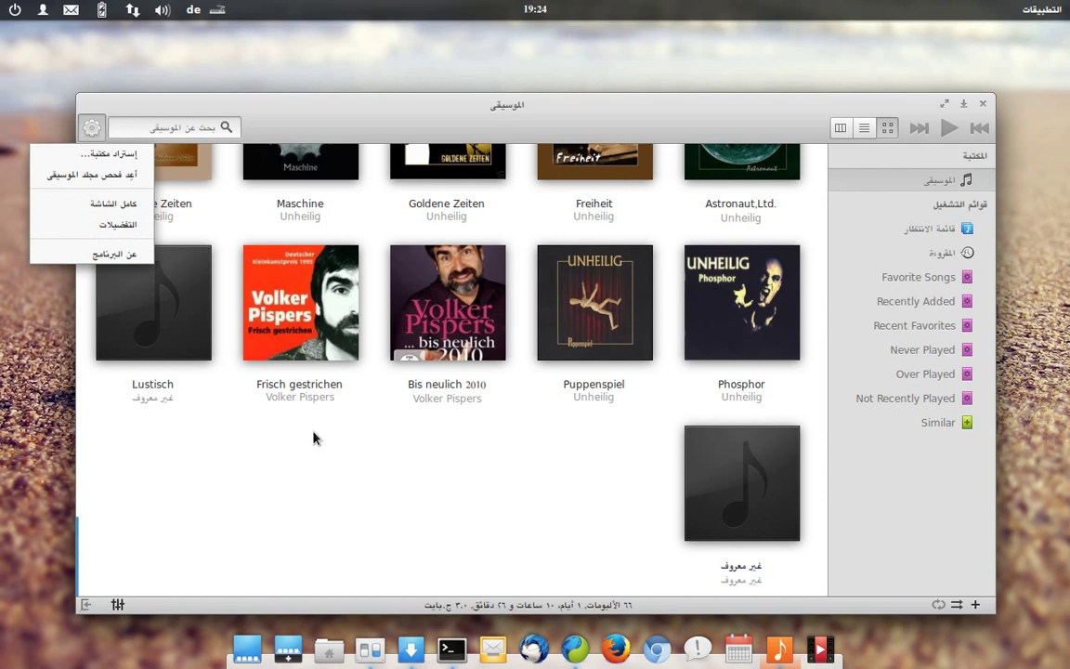
pyautogui.click(313, 480)
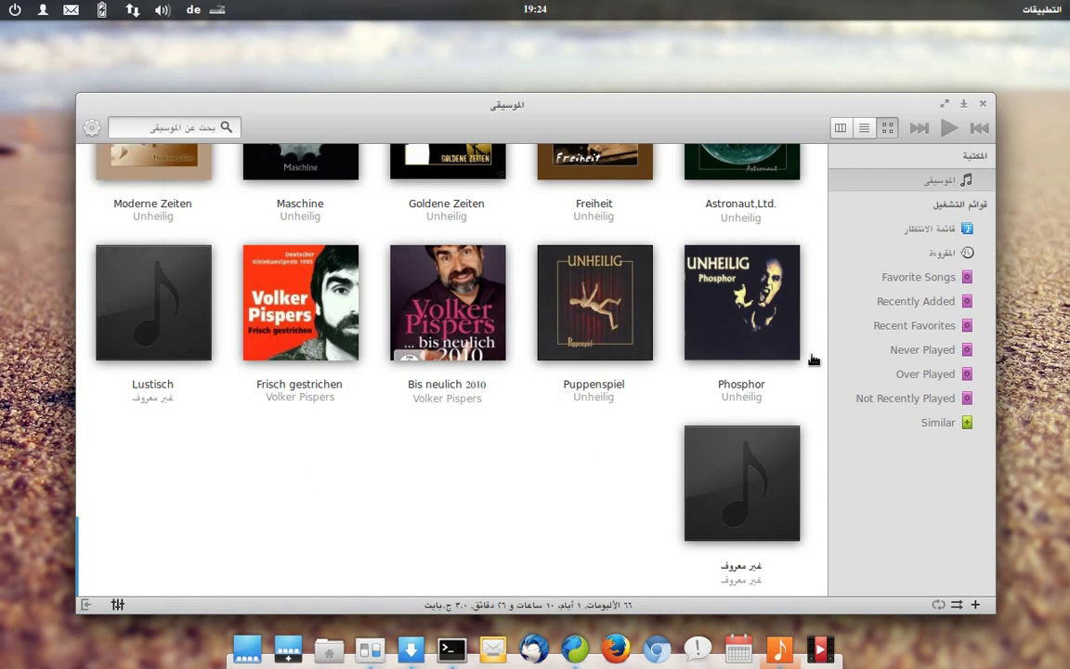
# Step: View the track list of the album "Bis neulich 2010" and minimize the Music window
pyautogui.click(451, 317)
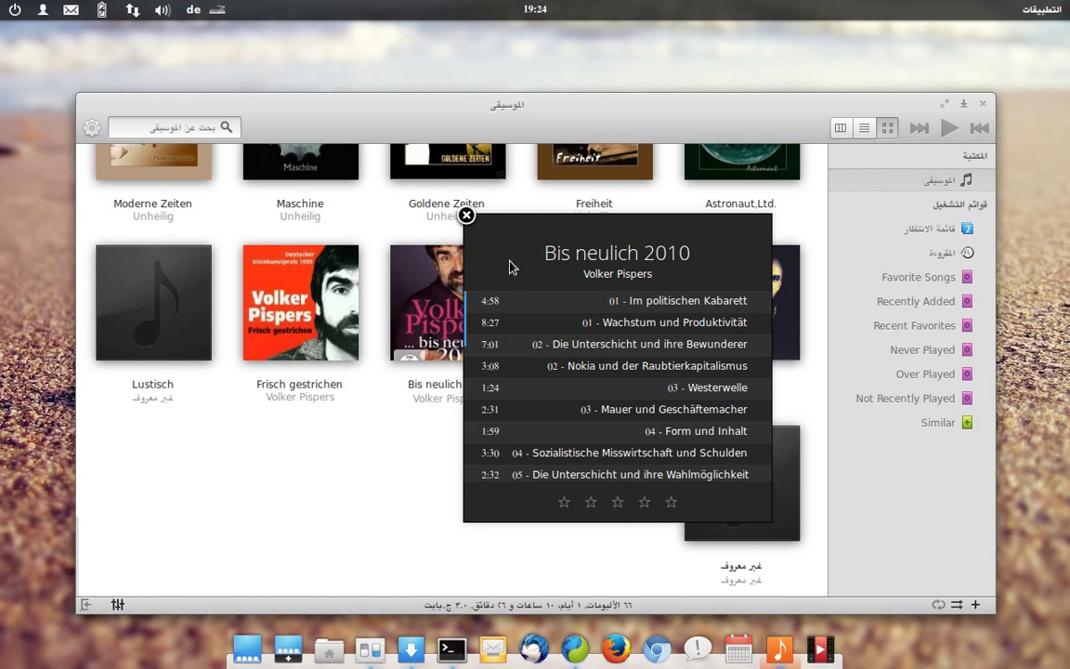
pyautogui.click(466, 215)
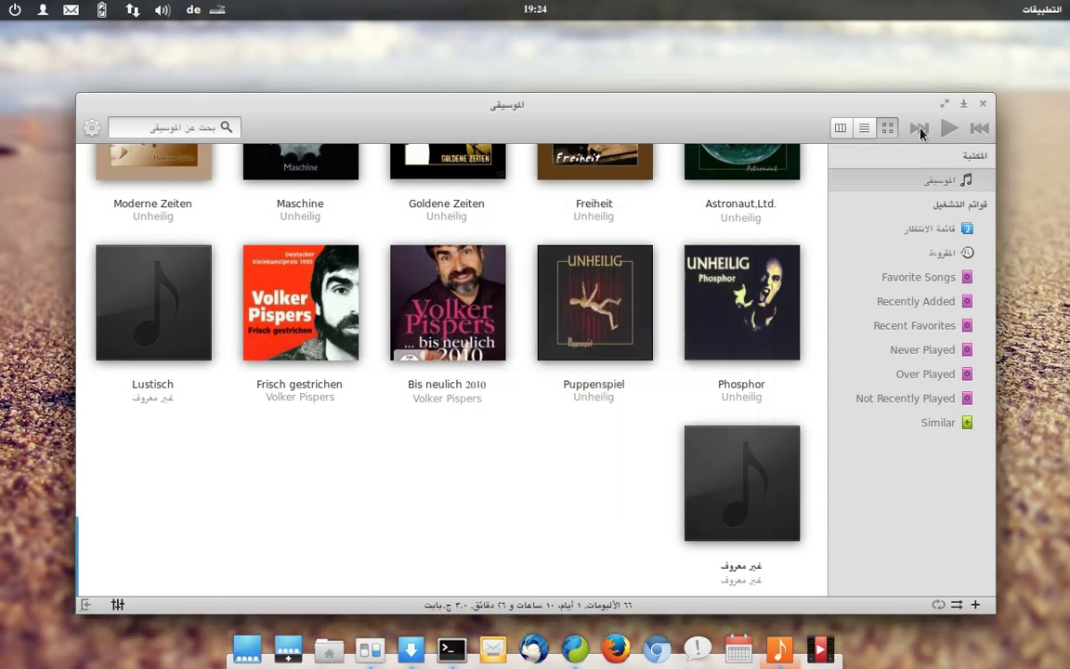
pyautogui.click(962, 104)
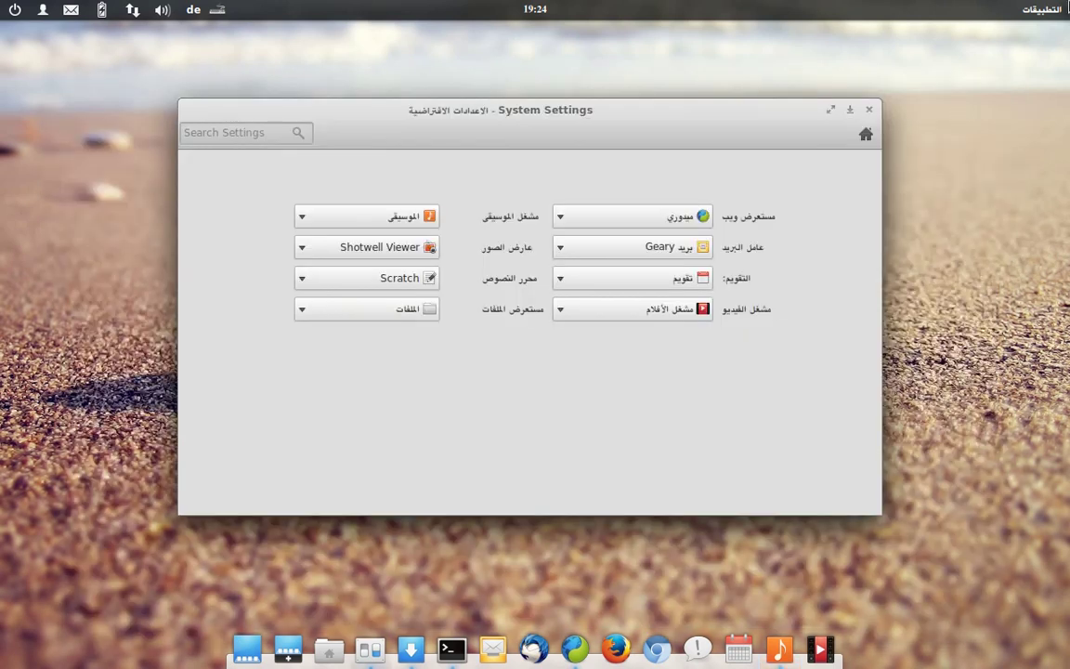
# Step: Reopen the applications menu and browse the Office and Accessories categories
pyautogui.click(1067, 8)
pyautogui.click(514, 198)
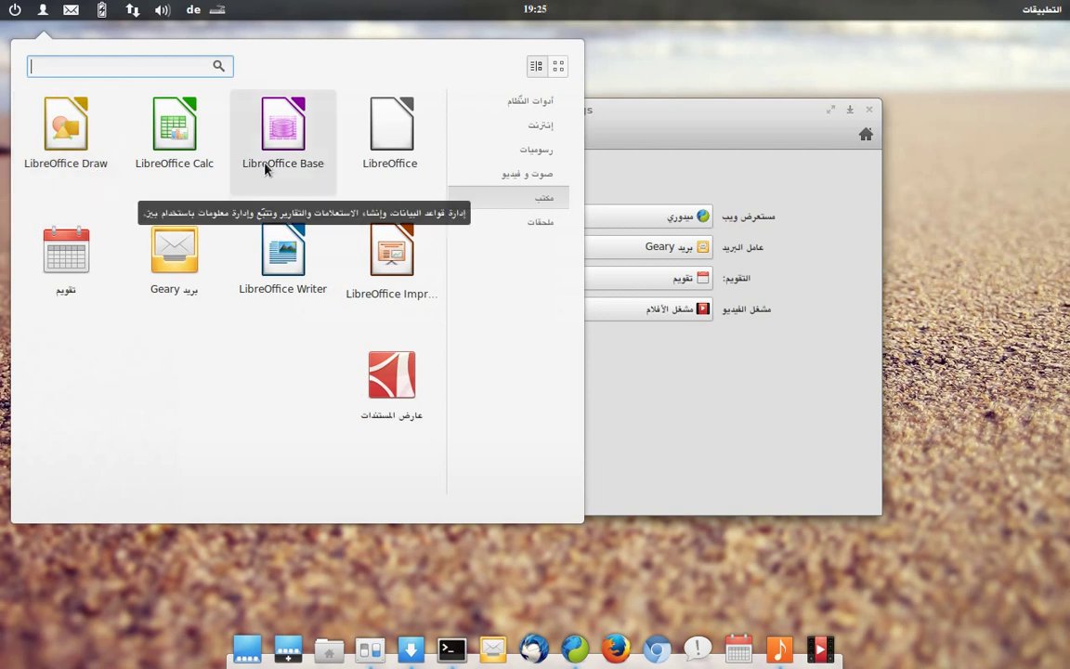
pyautogui.click(524, 232)
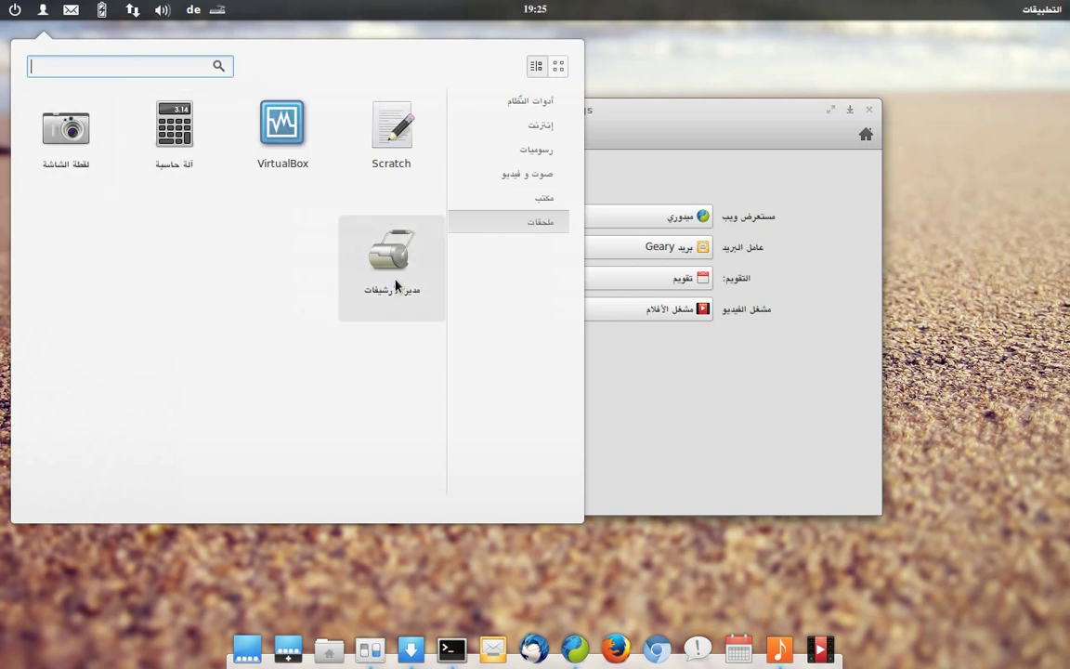
# Step: Launch the Scratch text editor and create a new empty document
pyautogui.click(384, 154)
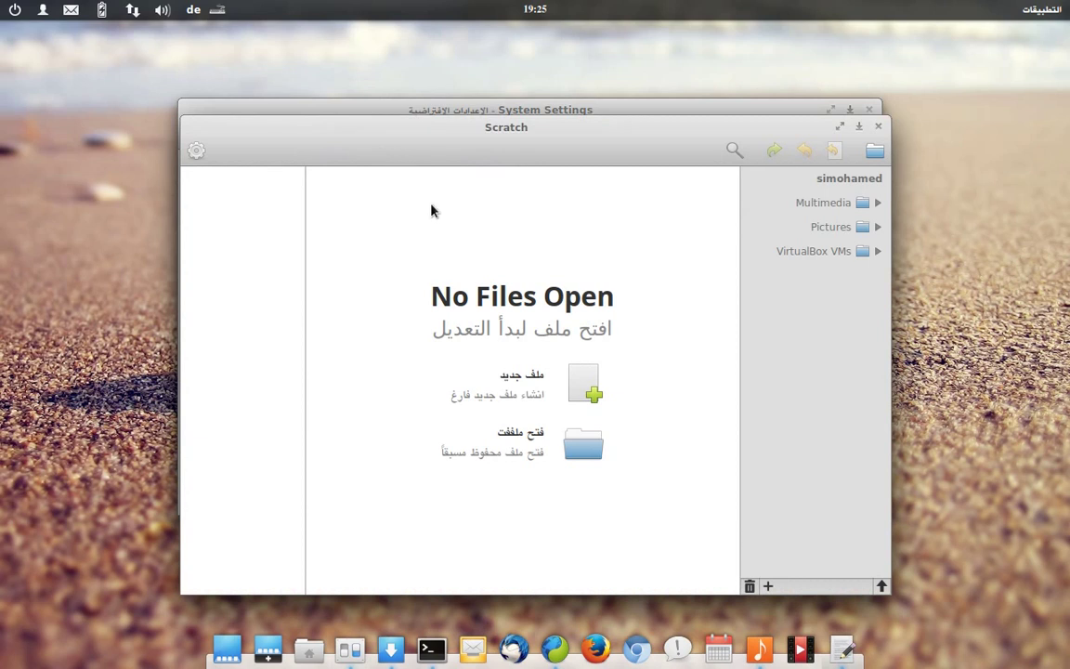
pyautogui.click(449, 377)
# Step: Look through Scratch's preferences for Behavior, Interface and Extensions, and close the editor
pyautogui.click(194, 153)
pyautogui.click(229, 248)
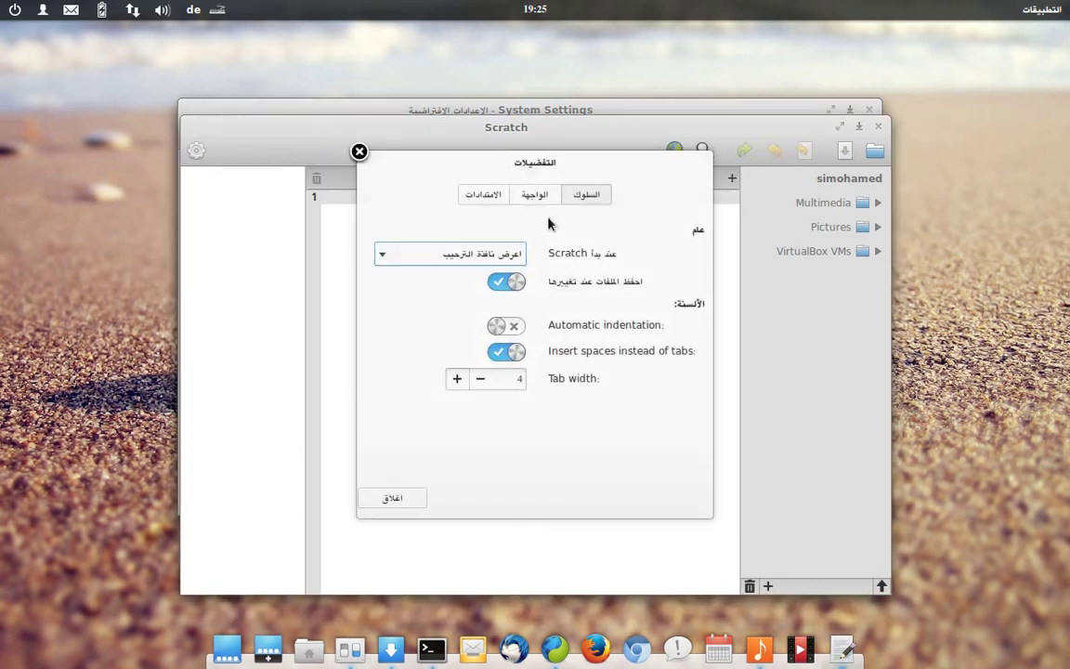
pyautogui.click(537, 195)
pyautogui.click(481, 194)
pyautogui.scroll(-1, 587, 370)
pyautogui.scroll(-3, 588, 370)
pyautogui.click(359, 151)
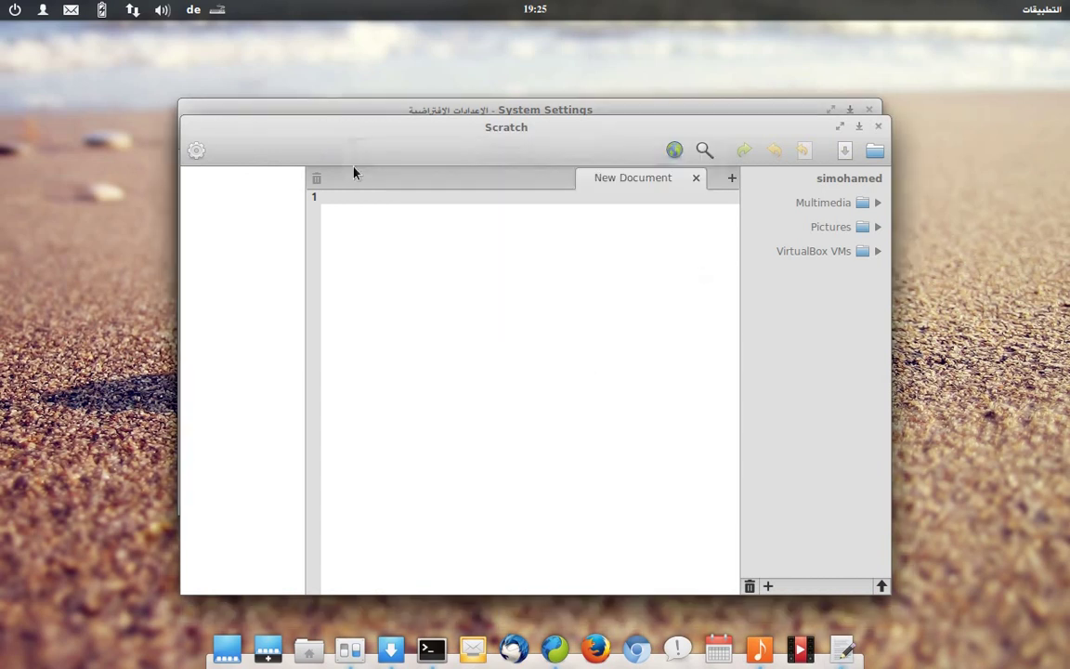
pyautogui.click(877, 126)
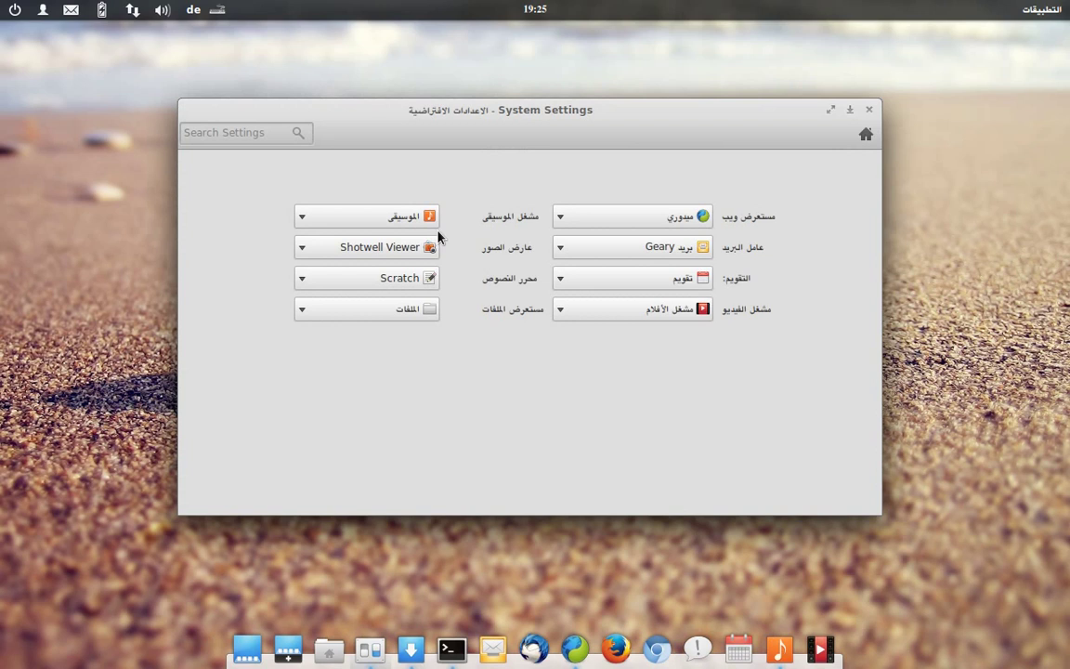
# Step: View the choices for the default web browser and music player, return to the settings overview and minimize System Settings
pyautogui.moveTo(490, 111); pyautogui.dragTo(503, 107)
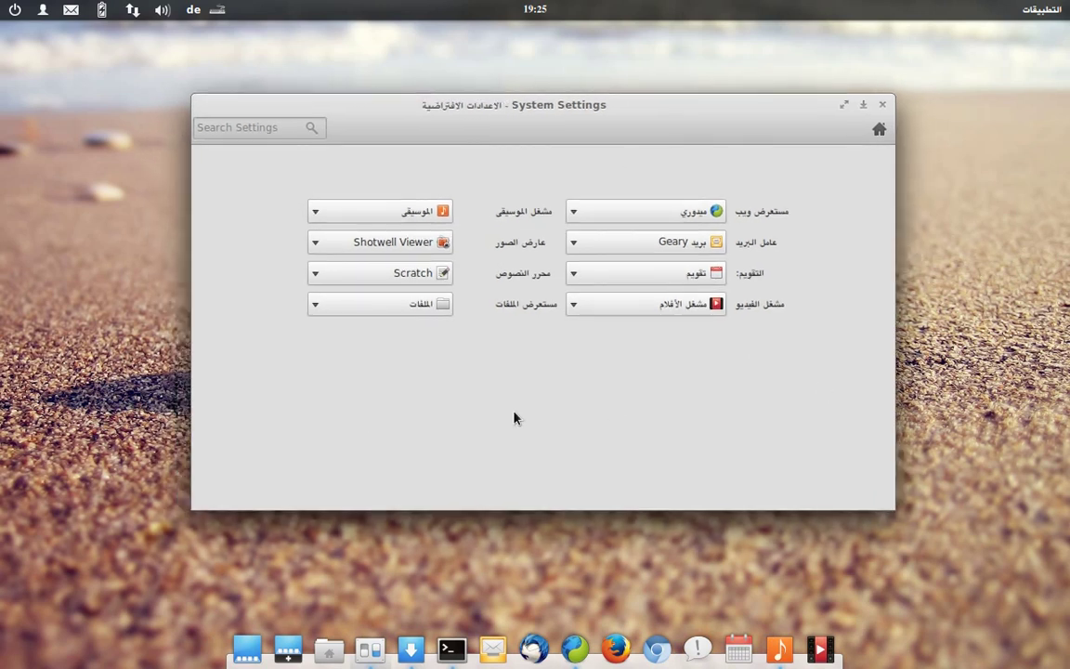
pyautogui.click(650, 215)
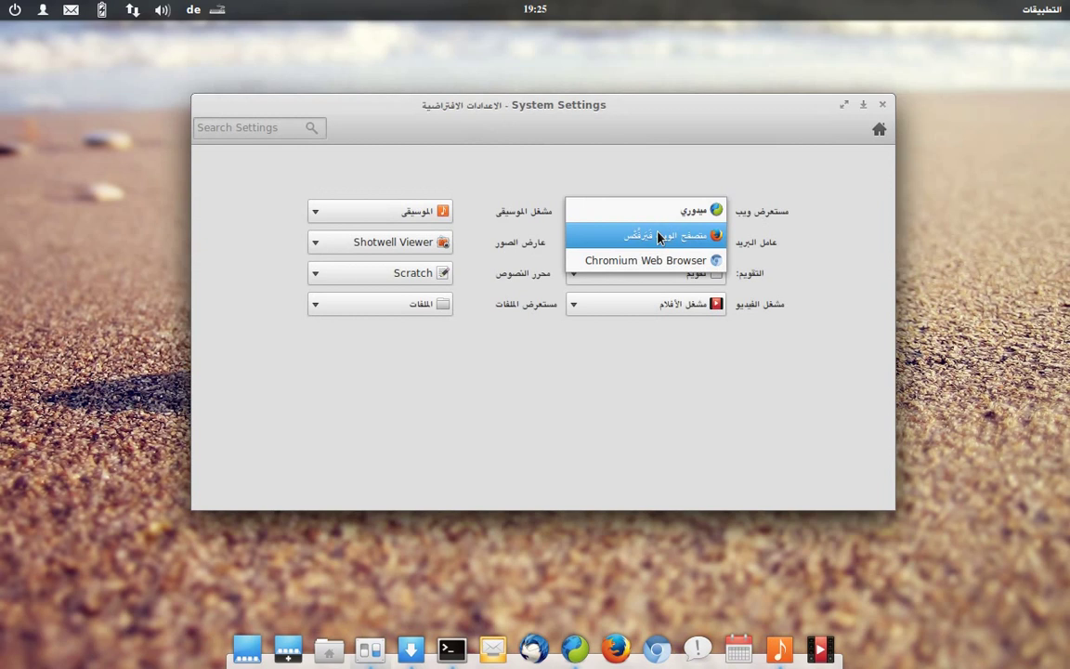
pyautogui.click(430, 199)
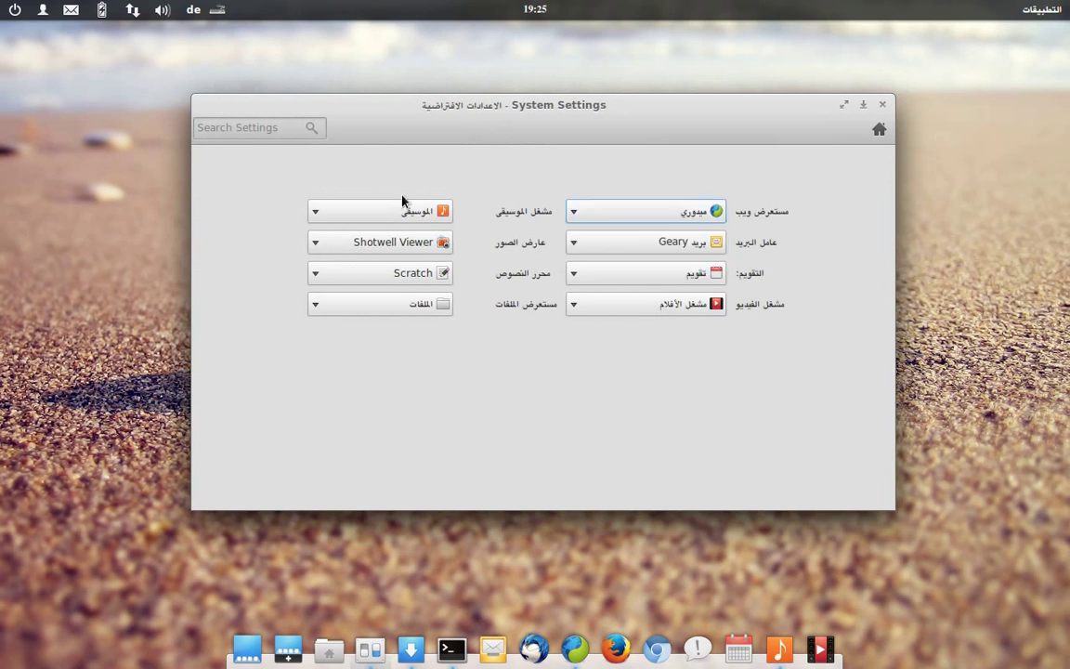
pyautogui.click(402, 210)
pyautogui.click(506, 147)
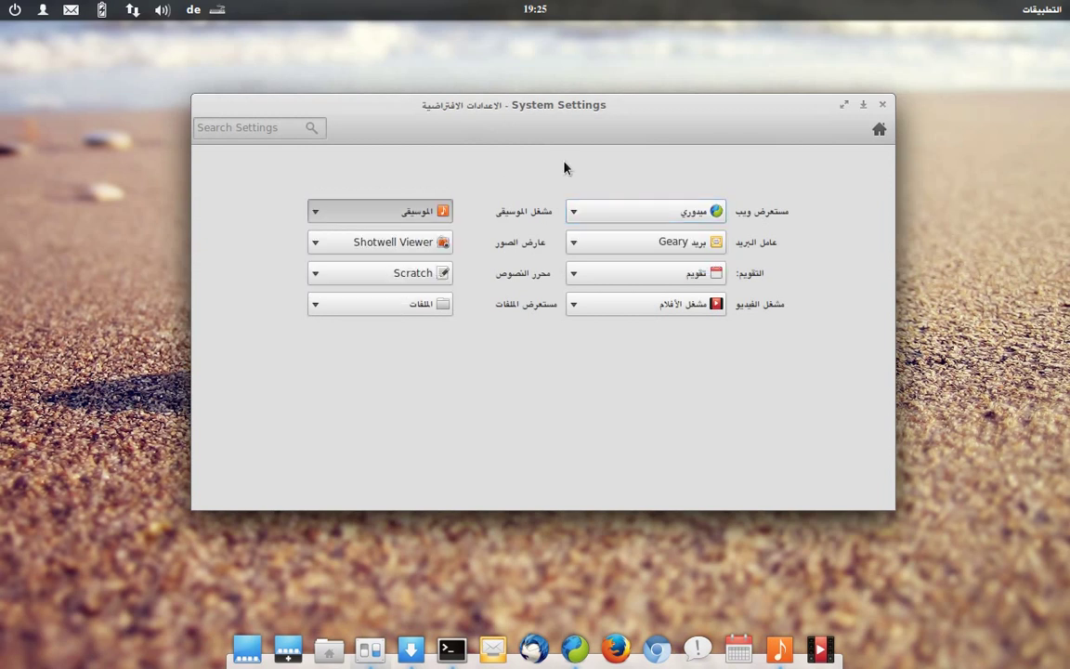
pyautogui.click(878, 130)
pyautogui.click(863, 106)
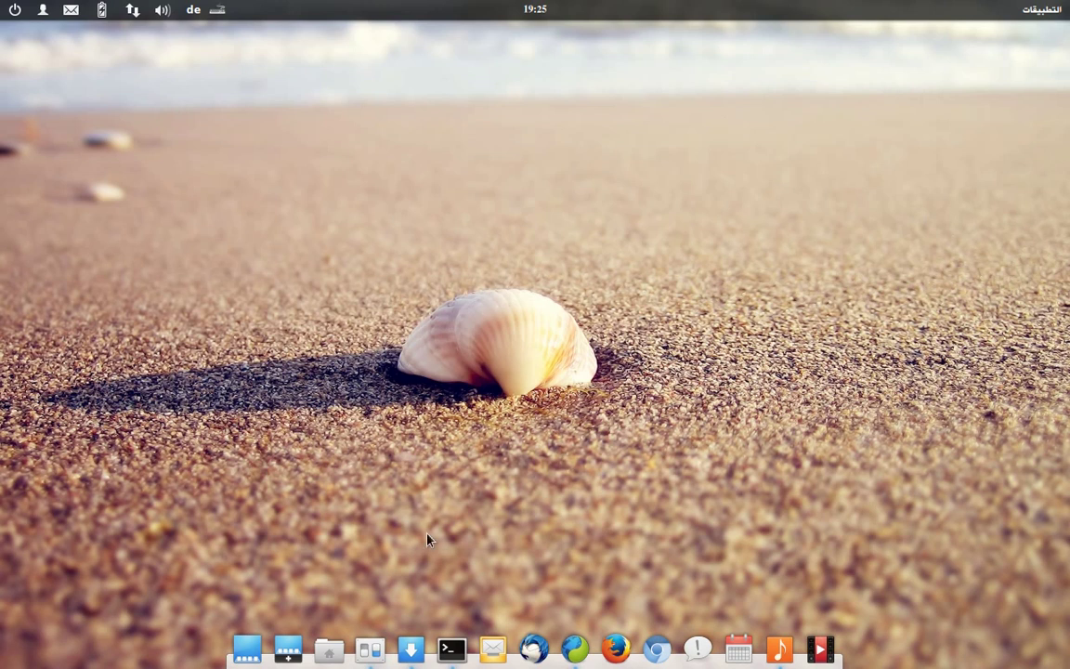
# Step: Open the Software Center, look over its new and top-rated applications, and minimize the window
pyautogui.click(410, 647)
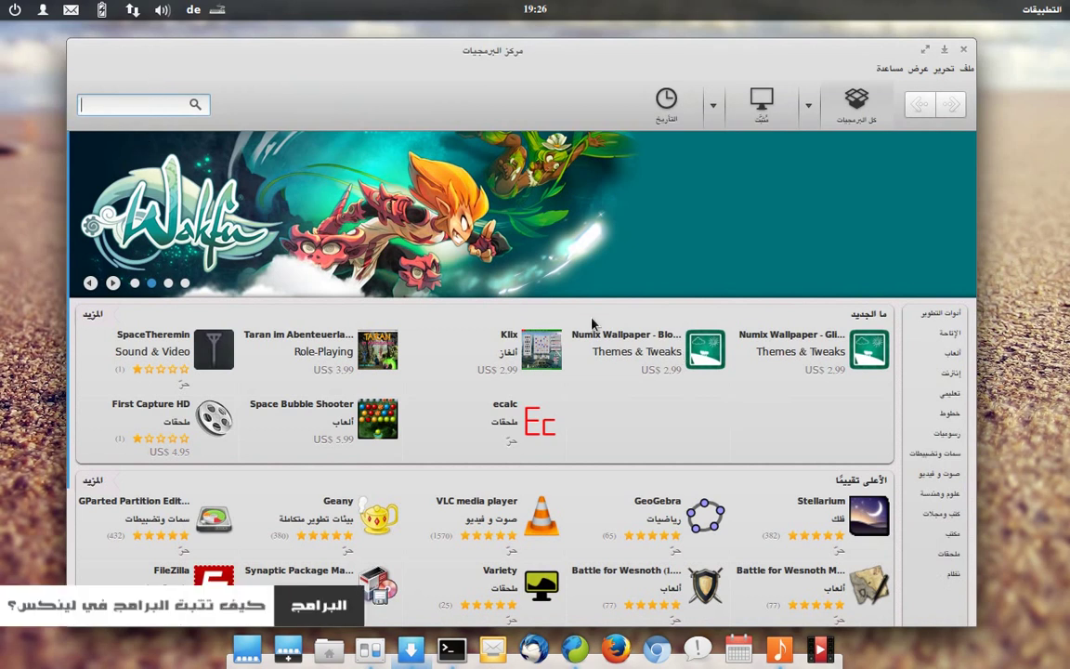
pyautogui.scroll(-5, 592, 323)
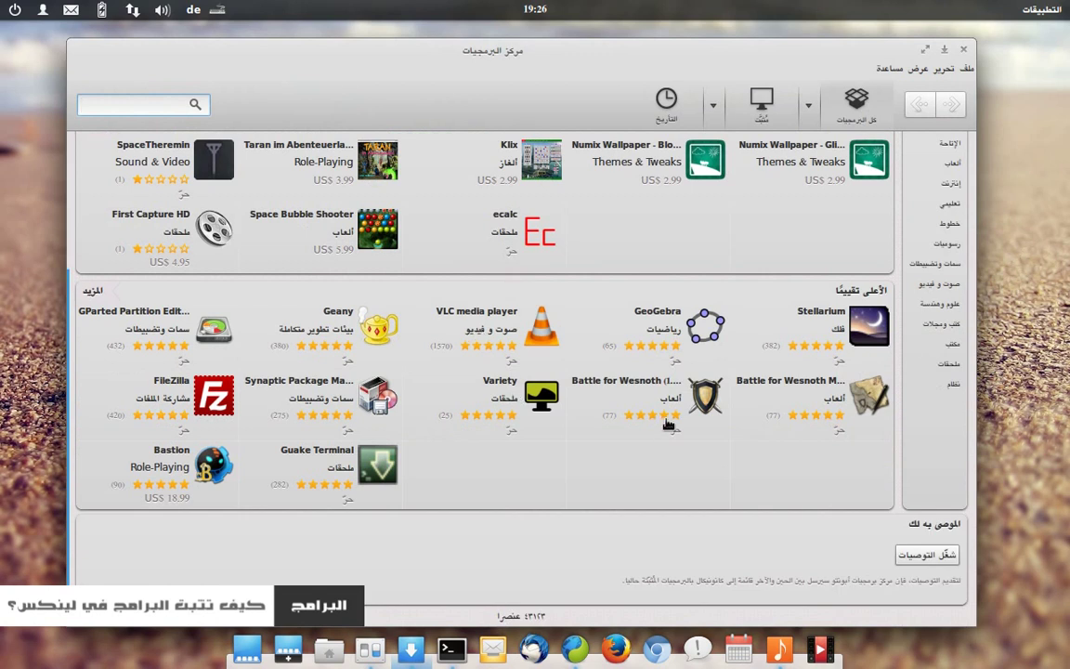
pyautogui.scroll(4, 667, 425)
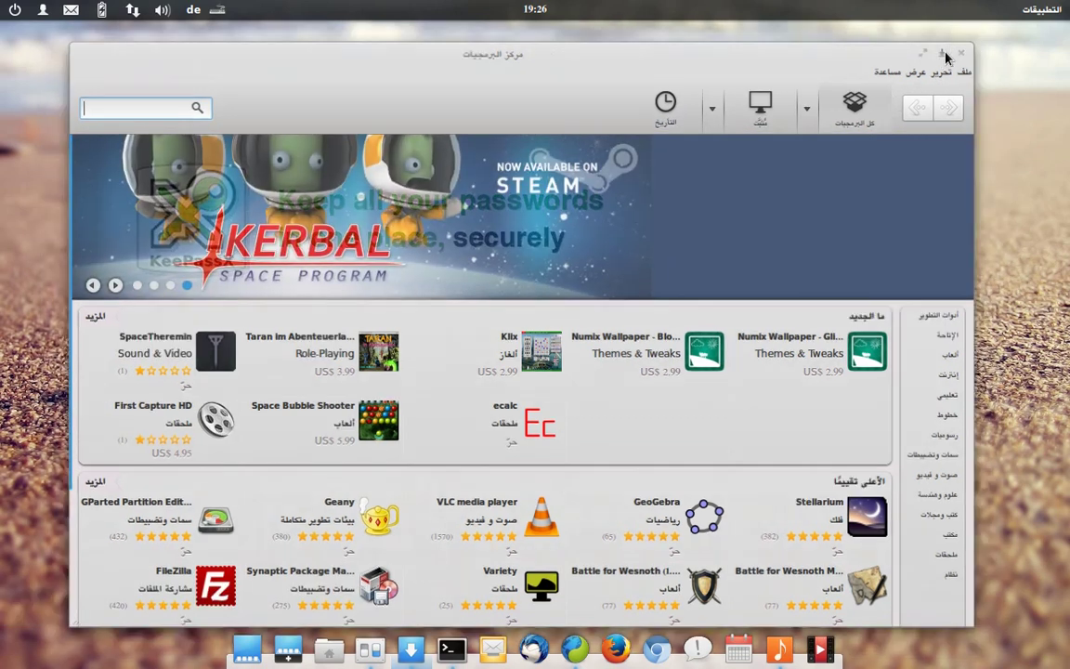
pyautogui.click(945, 49)
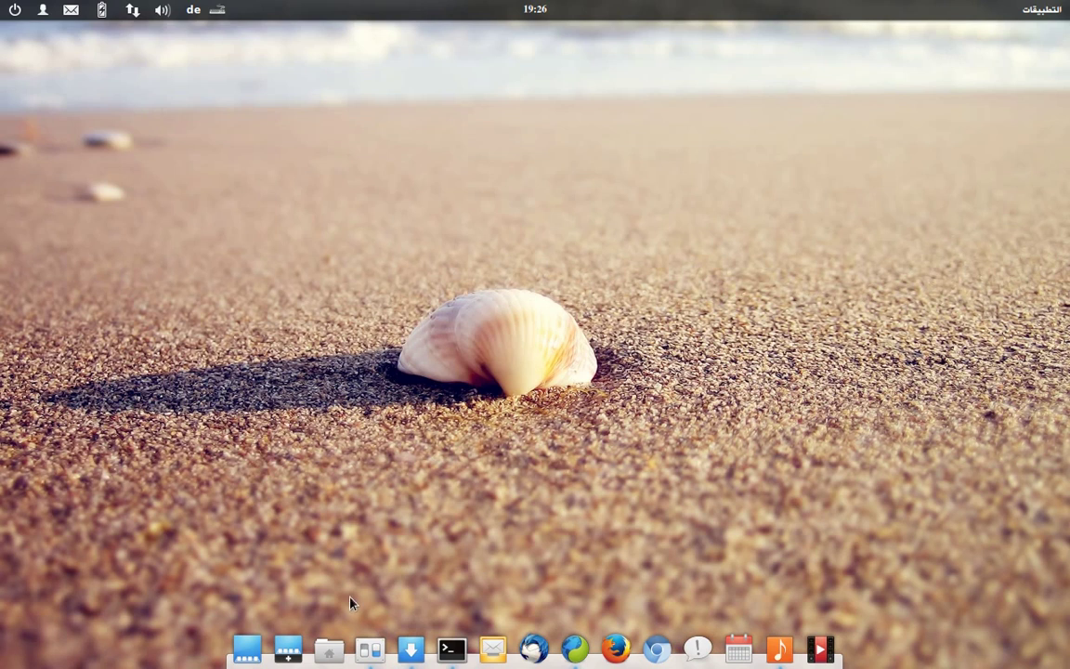
# Step: View the Appearance options of the Tweaks settings in System Settings and minimize the window
pyautogui.click(368, 654)
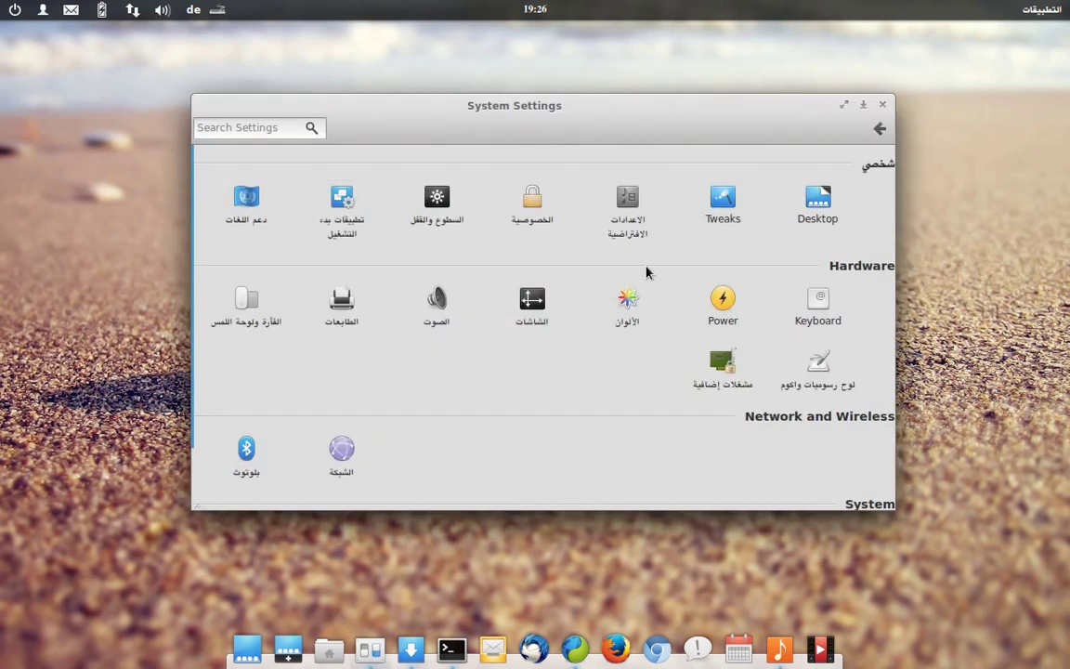
pyautogui.click(720, 215)
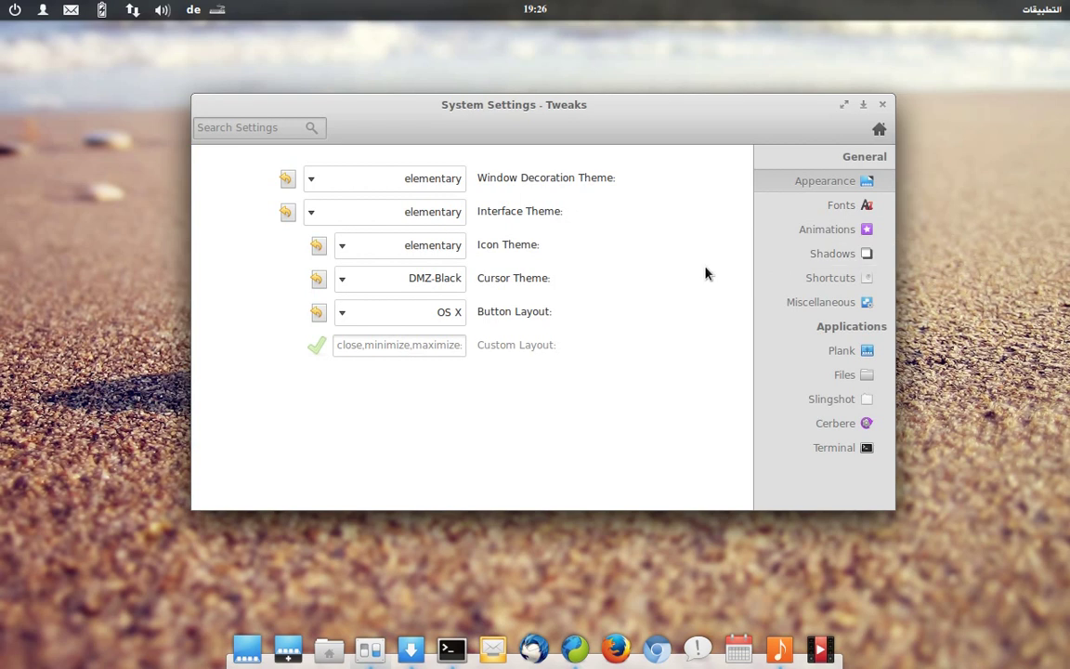
pyautogui.click(863, 105)
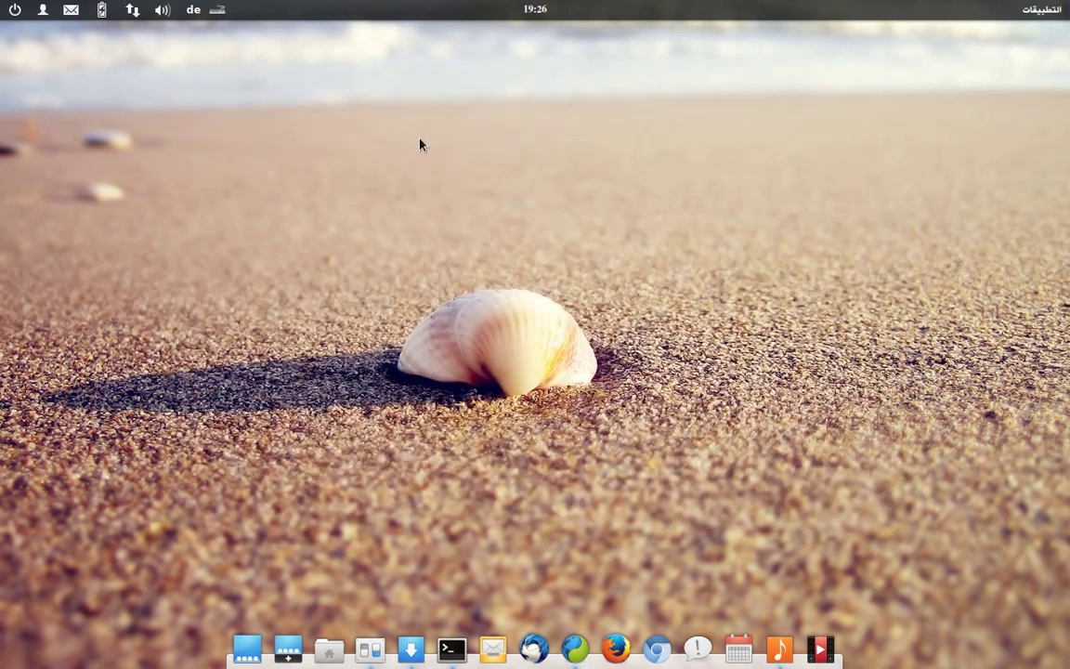
# Step: Open the home folder in the file manager and show its contents in list view and in column view
pyautogui.click(329, 650)
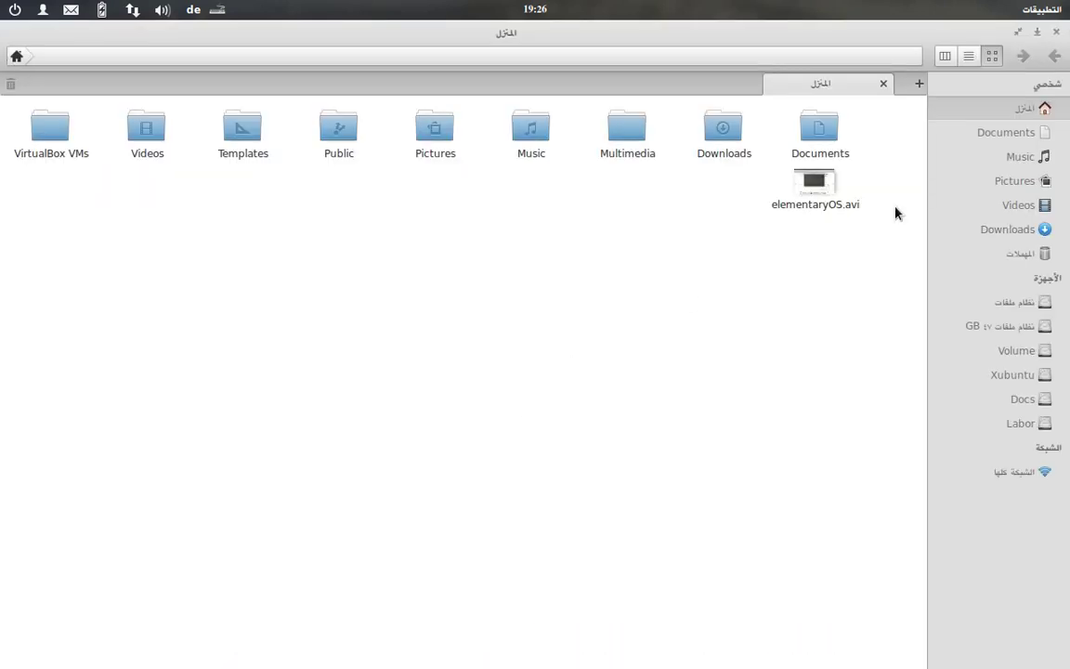
pyautogui.click(945, 57)
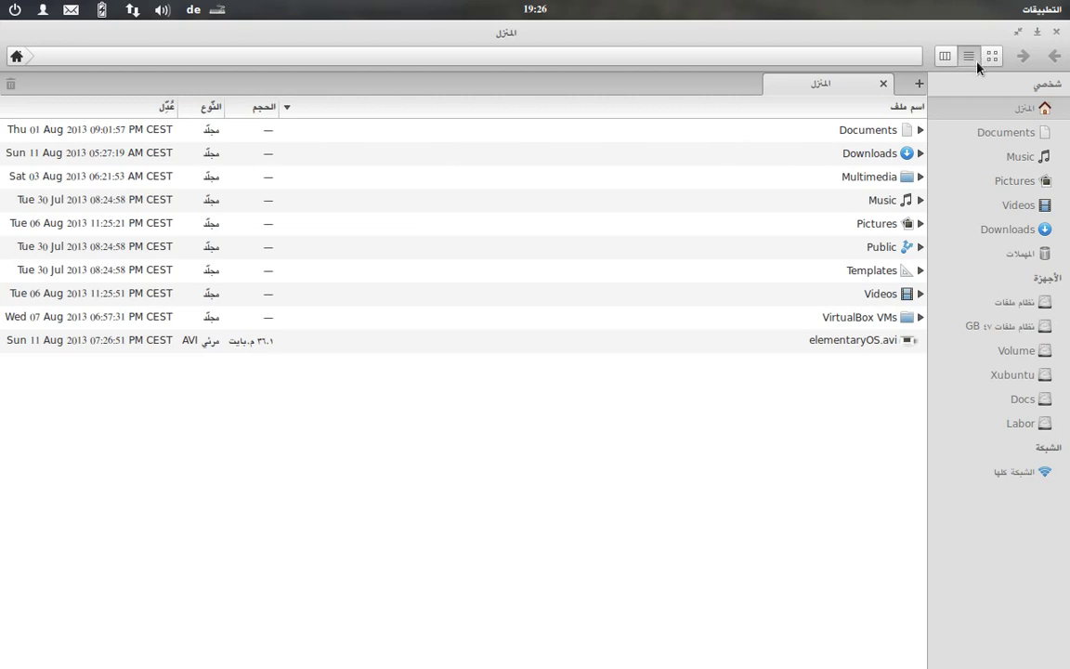
pyautogui.click(945, 57)
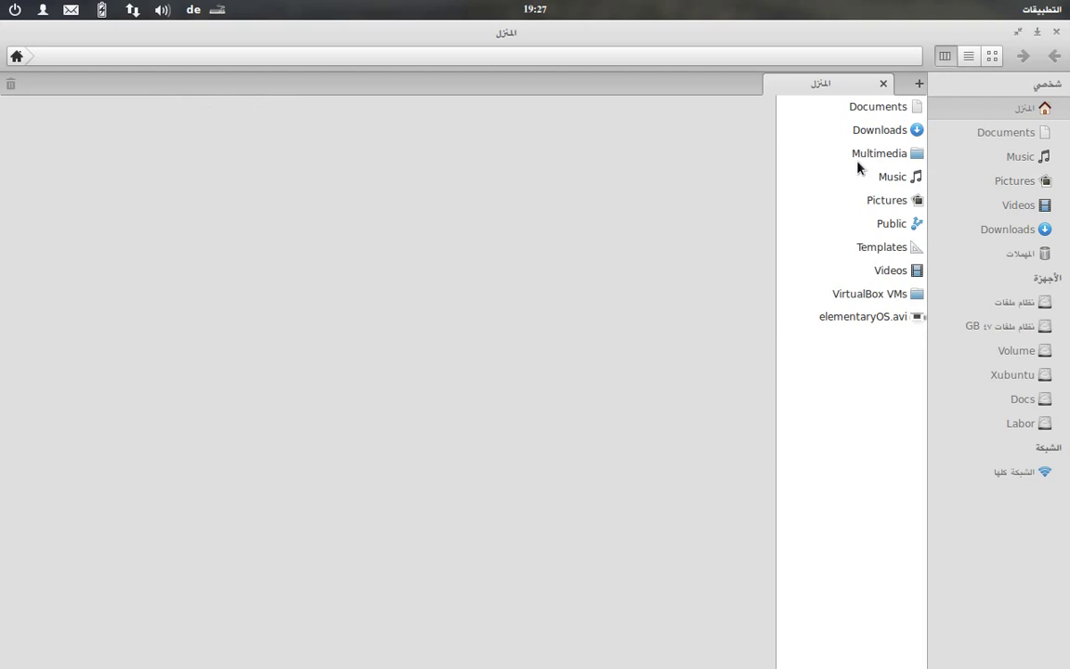
# Step: Browse the Pictures folder and its "kali install" subfolder in column view, and return to the desktop
pyautogui.click(853, 203)
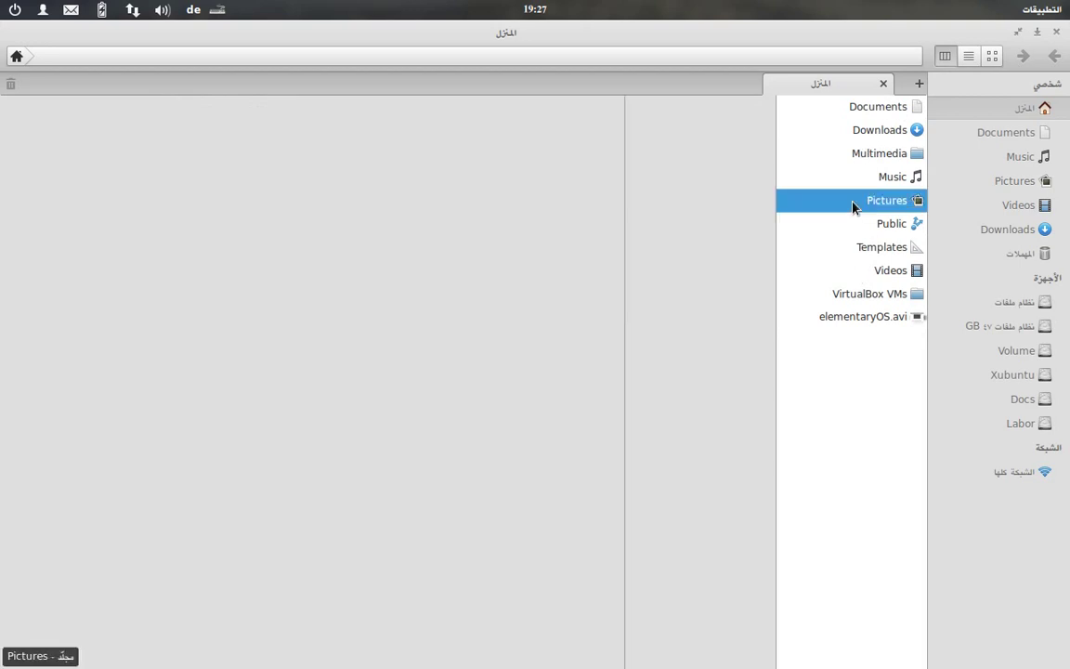
pyautogui.click(733, 108)
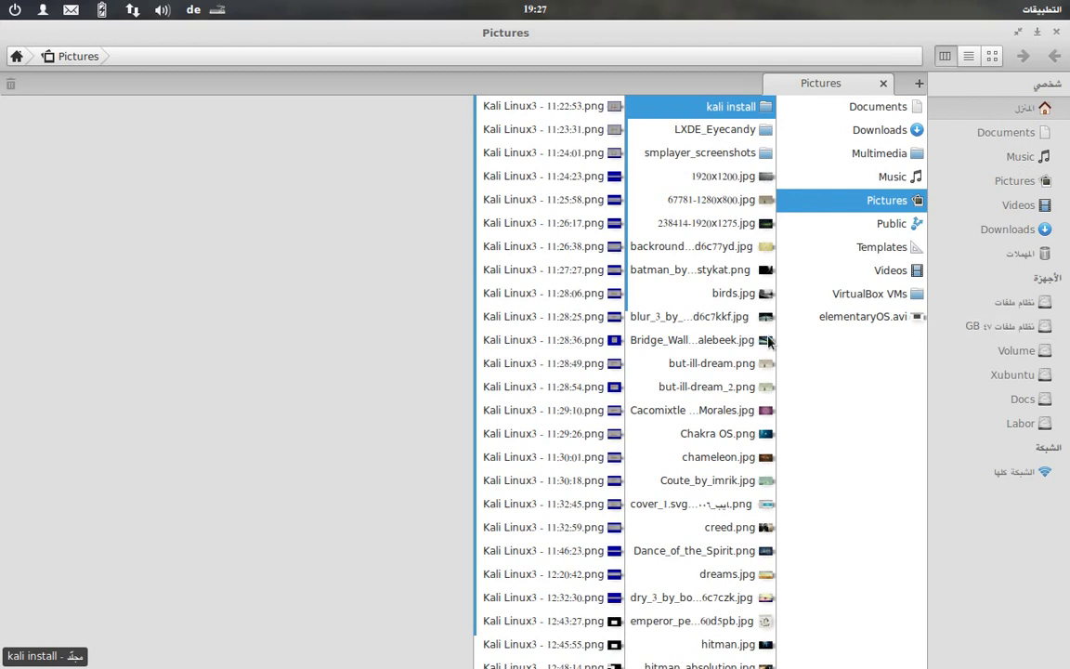
pyautogui.hotkey('alt', 'F4')
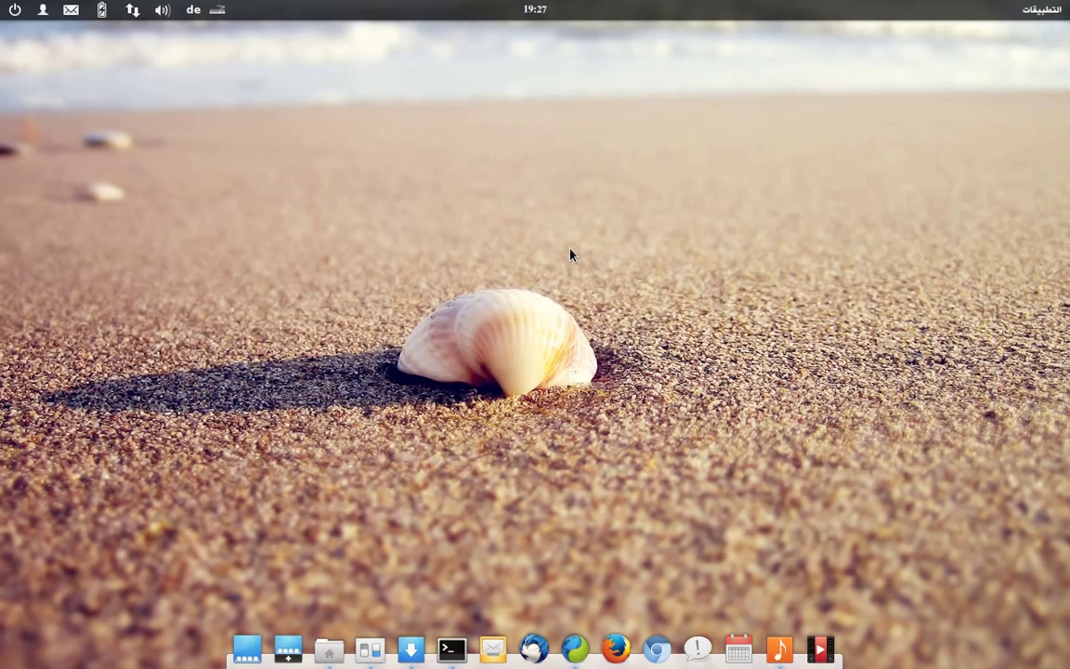